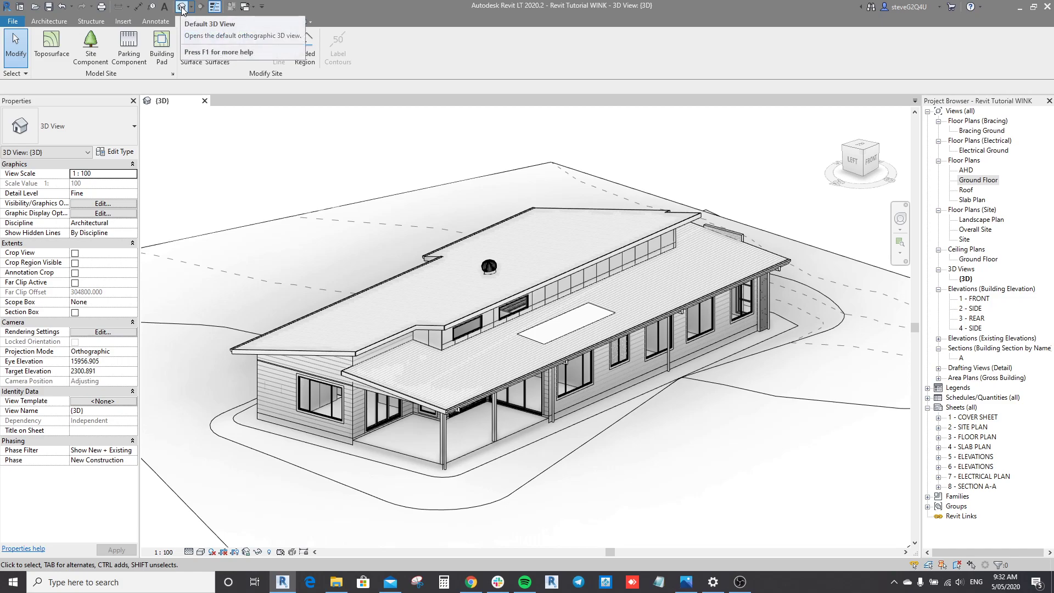
Orient the 3D view to look straight down, rotated so the long side of the house runs vertically
{"action": "middle_click_drag", "start_coordinate": [714, 256], "coordinate": [270, 20], "text": "shift"}
{"action": "left_click", "coordinate": [861, 148]}
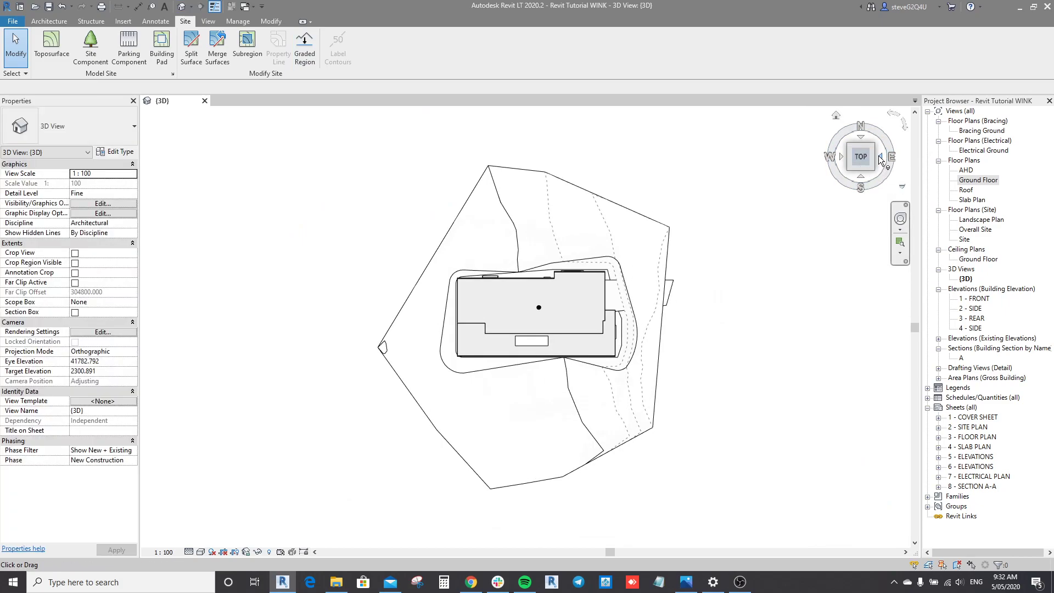
{"action": "left_click", "coordinate": [881, 157]}
{"action": "left_click", "coordinate": [861, 139]}
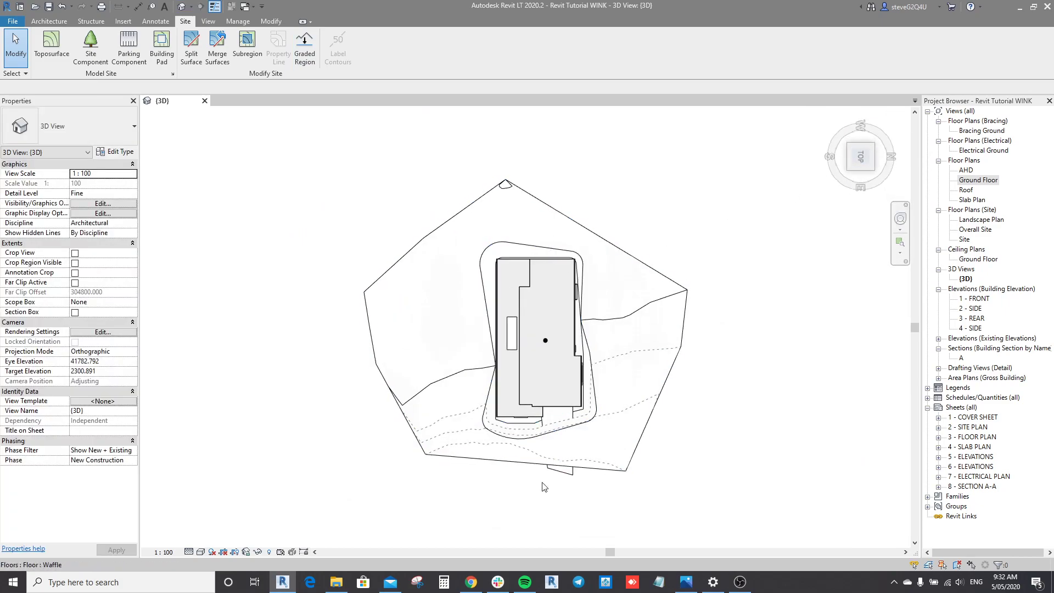
{"action": "scroll", "coordinate": [558, 371], "scroll_direction": "up", "scroll_amount": 1}
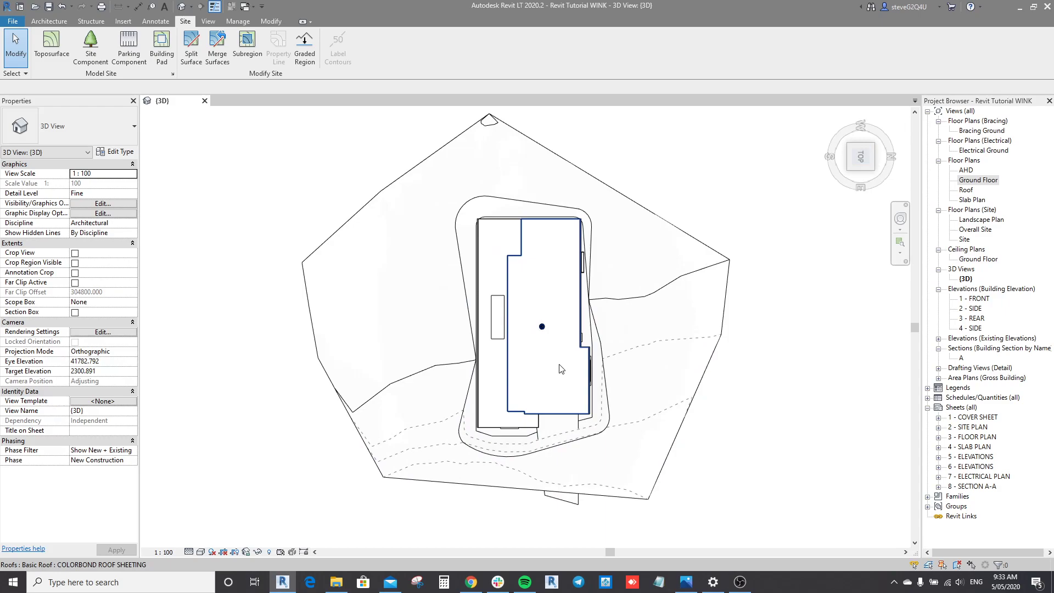
Dismiss the save reminder and place a perspective camera outside the front corner of the site, aimed diagonally across the house
{"action": "left_click", "coordinate": [193, 6]}
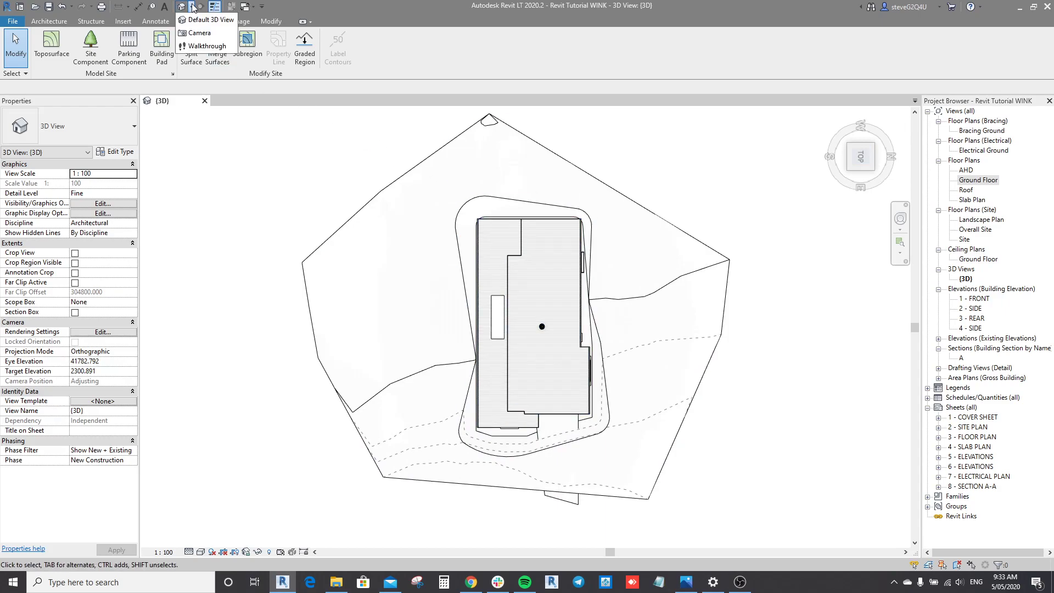
{"action": "left_click", "coordinate": [199, 34]}
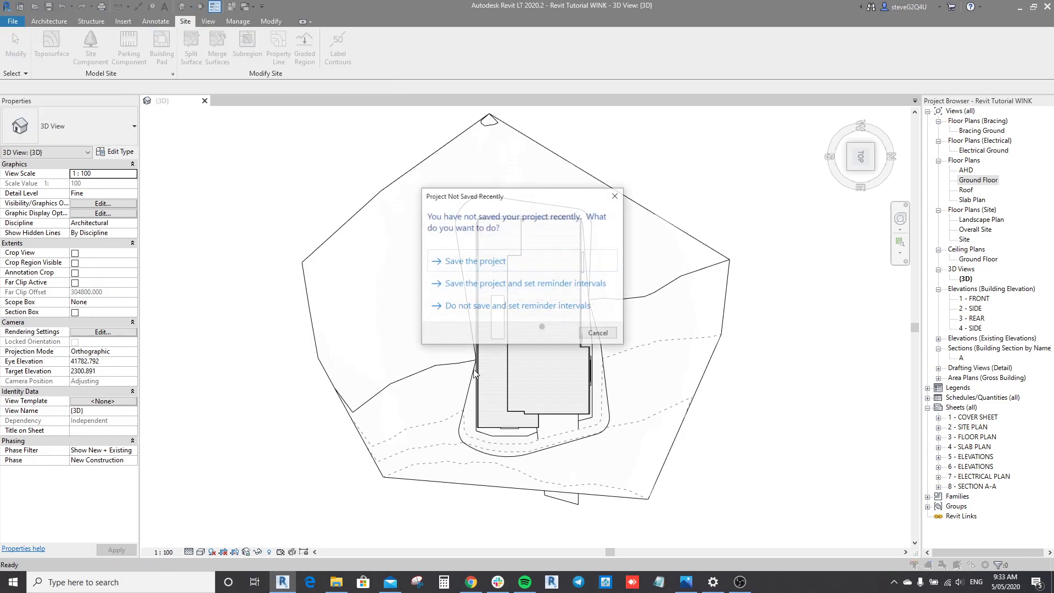
{"action": "left_click", "coordinate": [598, 333]}
{"action": "mouse_move", "coordinate": [550, 517]}
{"action": "middle_mouse_down"}
{"action": "mouse_move", "coordinate": [559, 467]}
{"action": "mouse_move", "coordinate": [555, 500]}
{"action": "middle_mouse_up"}
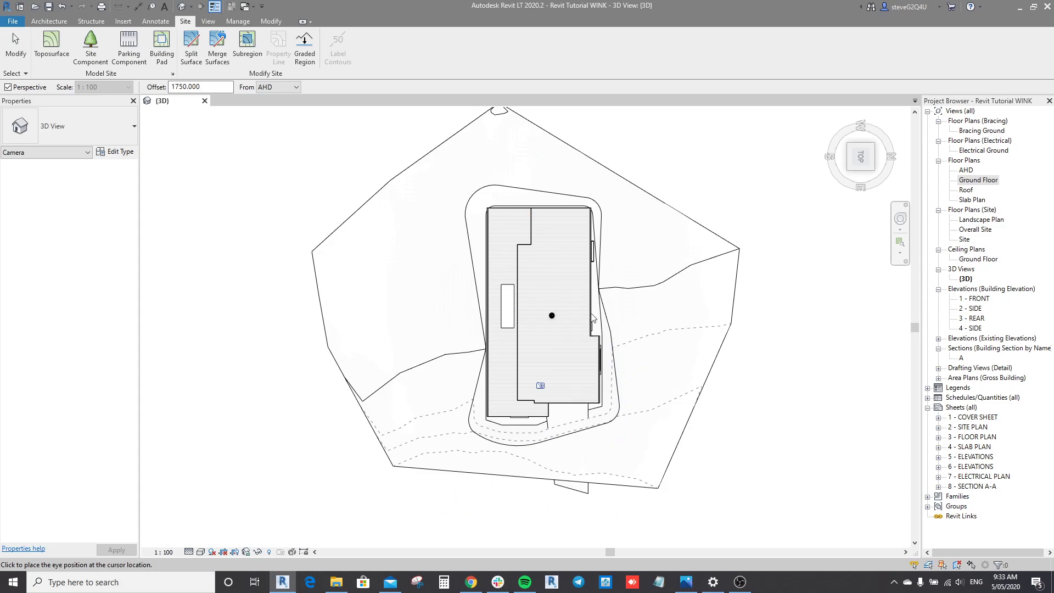
{"action": "middle_click_drag", "start_coordinate": [649, 177], "coordinate": [658, 182]}
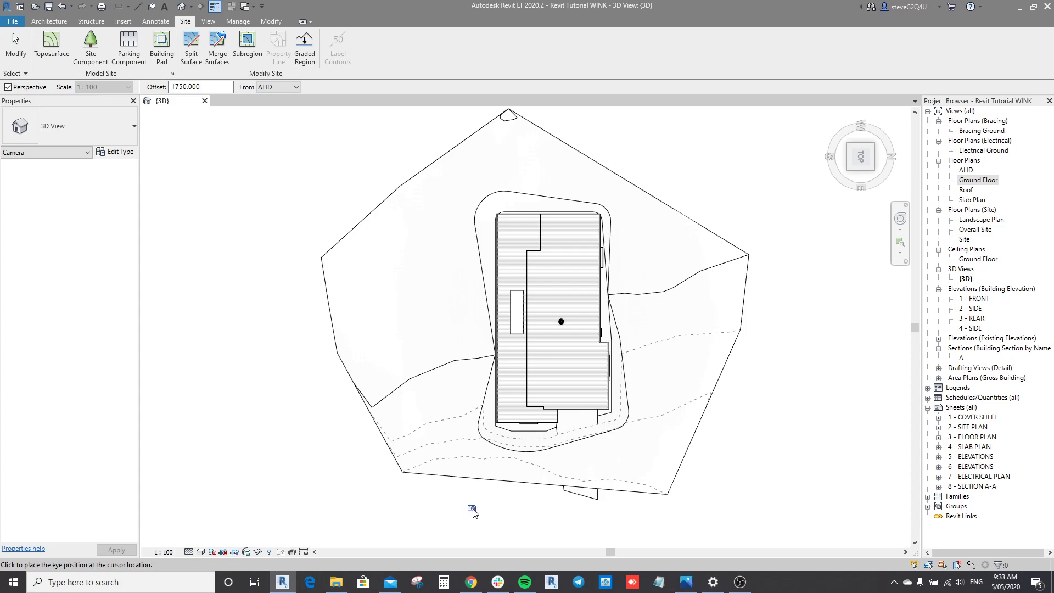
{"action": "left_click", "coordinate": [471, 525]}
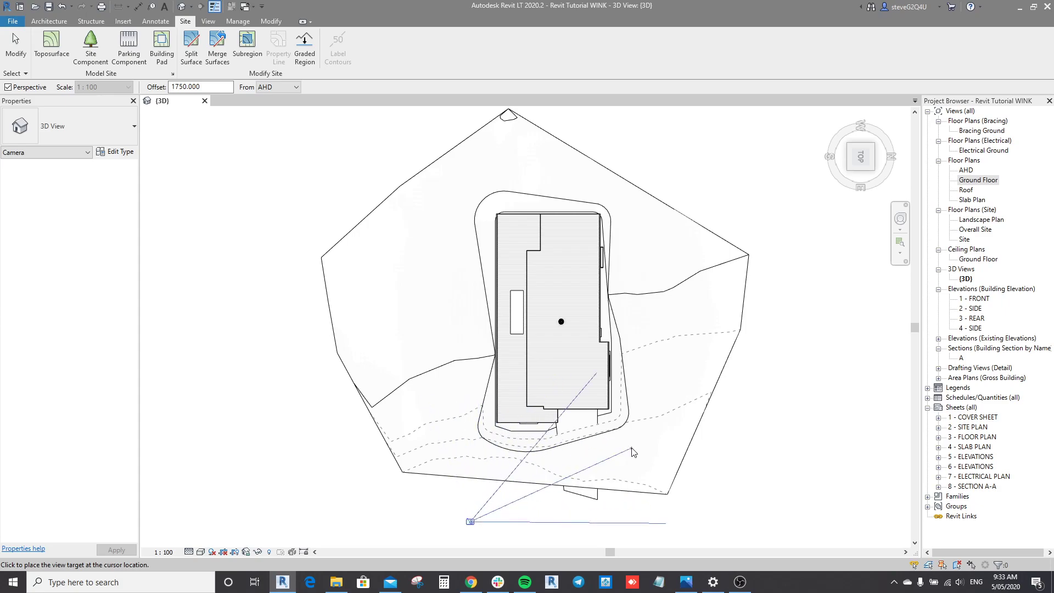
{"action": "left_click", "coordinate": [616, 180]}
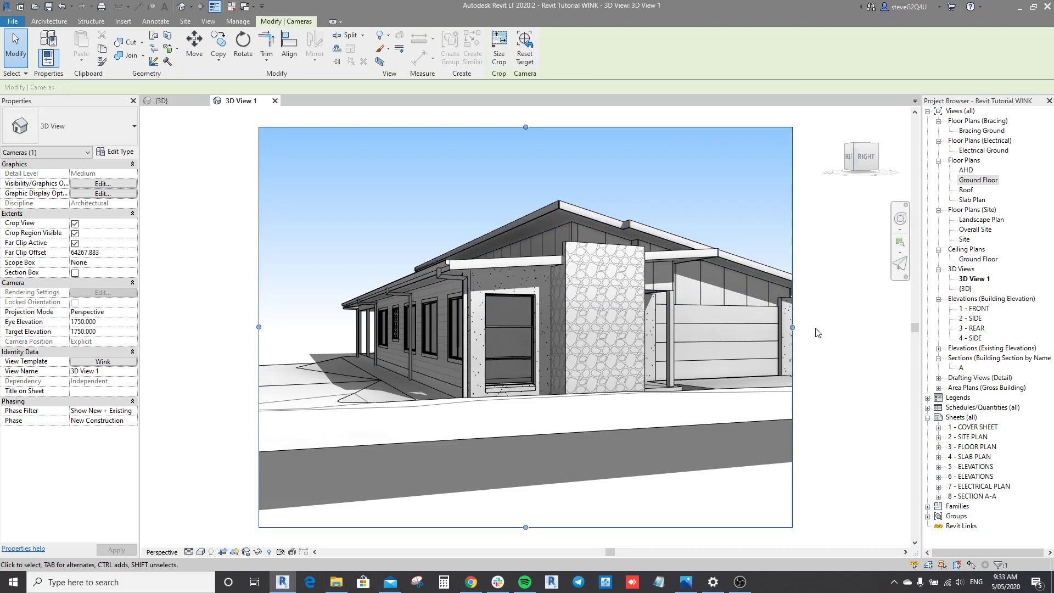
Resize the camera view's crop region to include the whole garage side and trim the excess sky, side area and foreground
{"action": "middle_click_drag", "start_coordinate": [834, 341], "coordinate": [787, 346]}
{"action": "scroll", "coordinate": [788, 344], "scroll_direction": "down", "scroll_amount": 1}
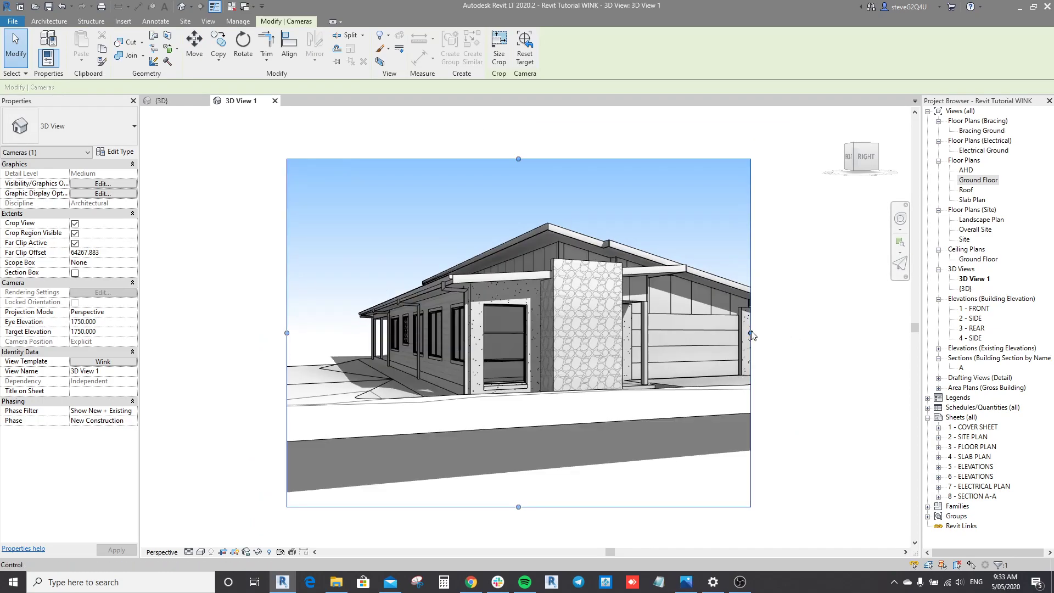
{"action": "left_click_drag", "start_coordinate": [751, 333], "coordinate": [853, 333]}
{"action": "left_click_drag", "start_coordinate": [569, 159], "coordinate": [568, 176]}
{"action": "left_click_drag", "start_coordinate": [287, 341], "coordinate": [331, 341]}
{"action": "left_click_drag", "start_coordinate": [591, 507], "coordinate": [594, 460]}
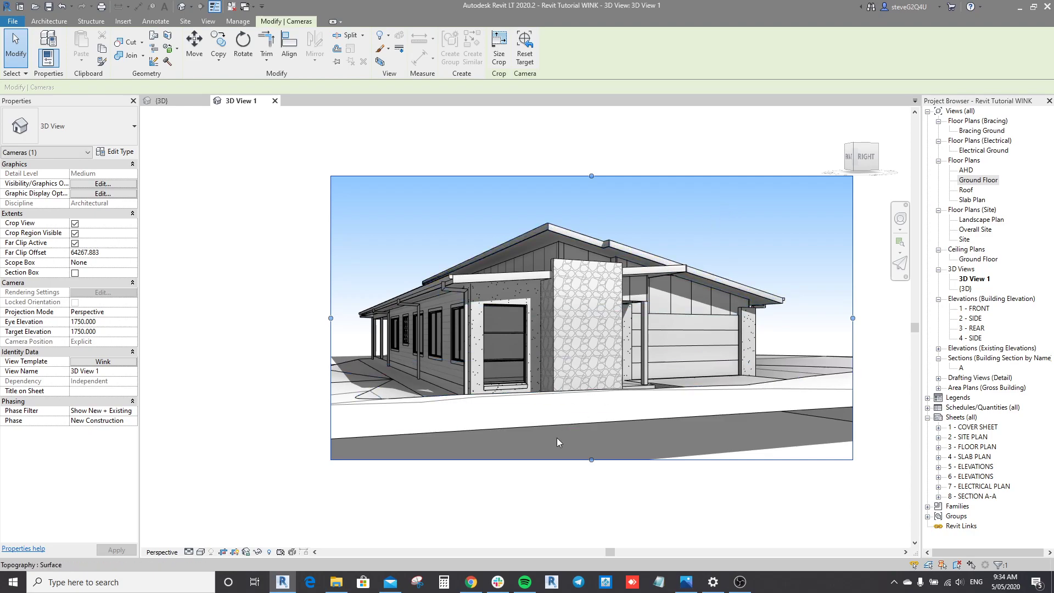
{"action": "left_click_drag", "start_coordinate": [592, 460], "coordinate": [592, 455]}
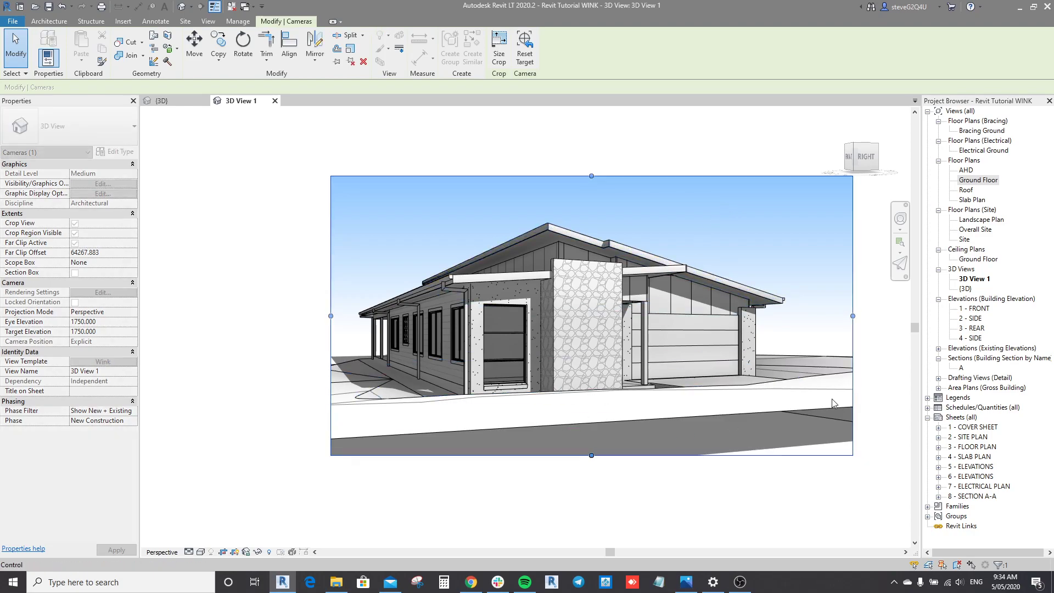
Temporarily hide the three topography surfaces around the house in the perspective view
{"action": "left_click", "coordinate": [661, 422]}
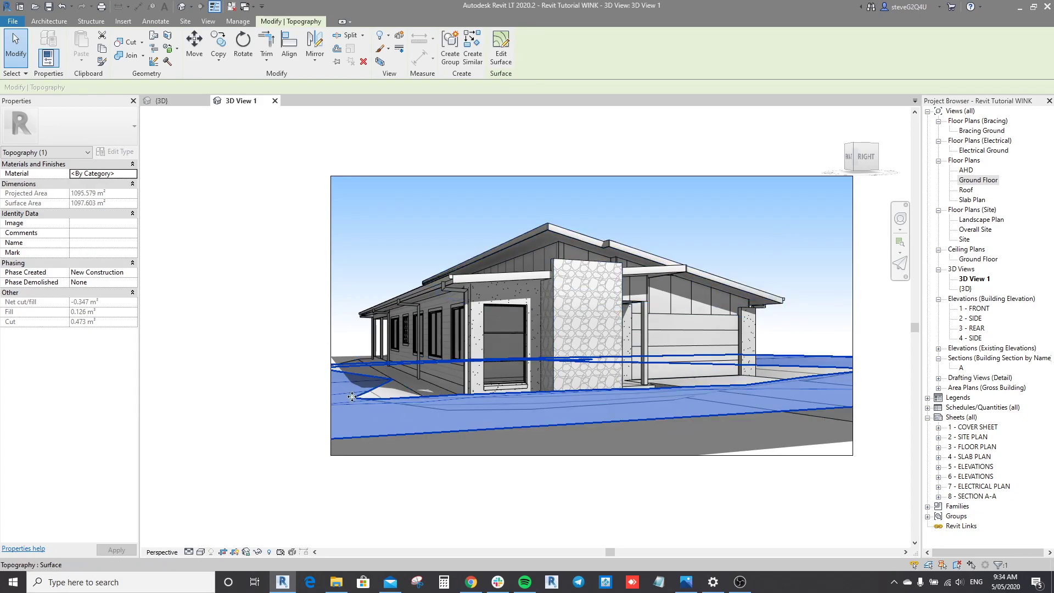
{"action": "left_click", "coordinate": [756, 379]}
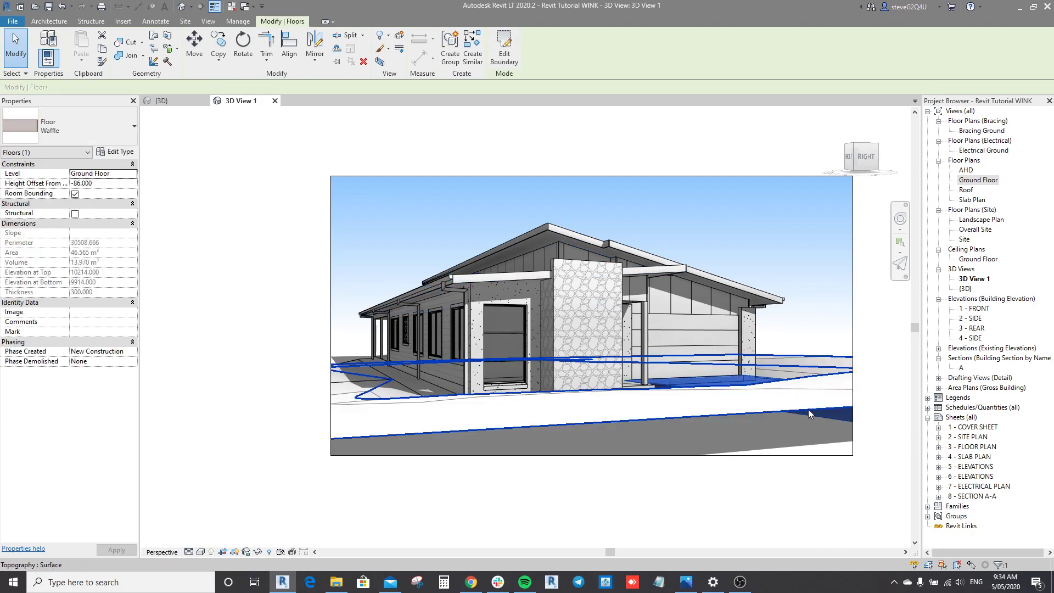
{"action": "left_click", "coordinate": [720, 417]}
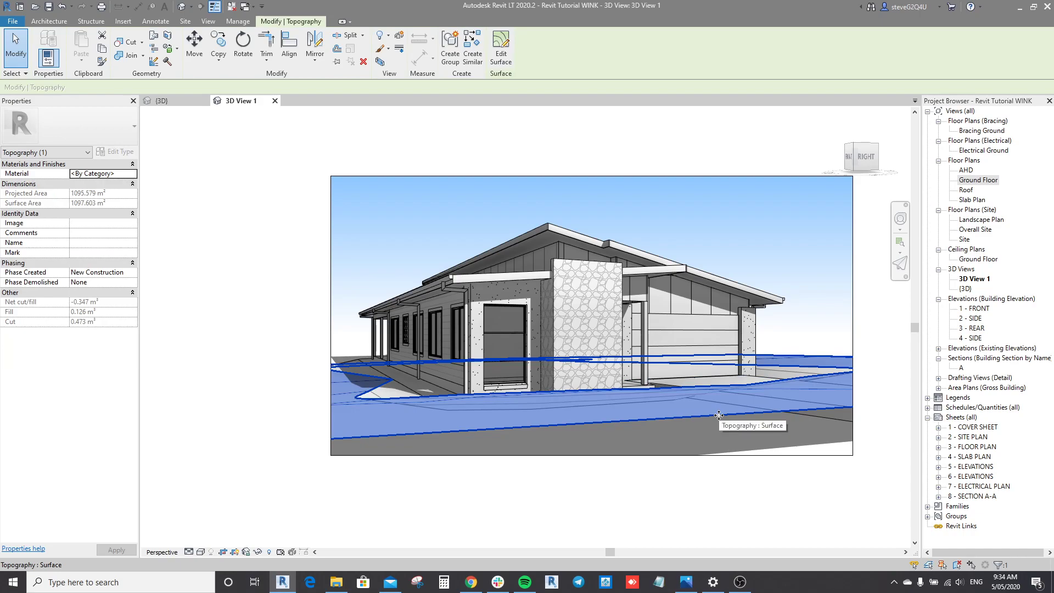
{"action": "key", "text": "h"}
{"action": "key", "text": "h"}
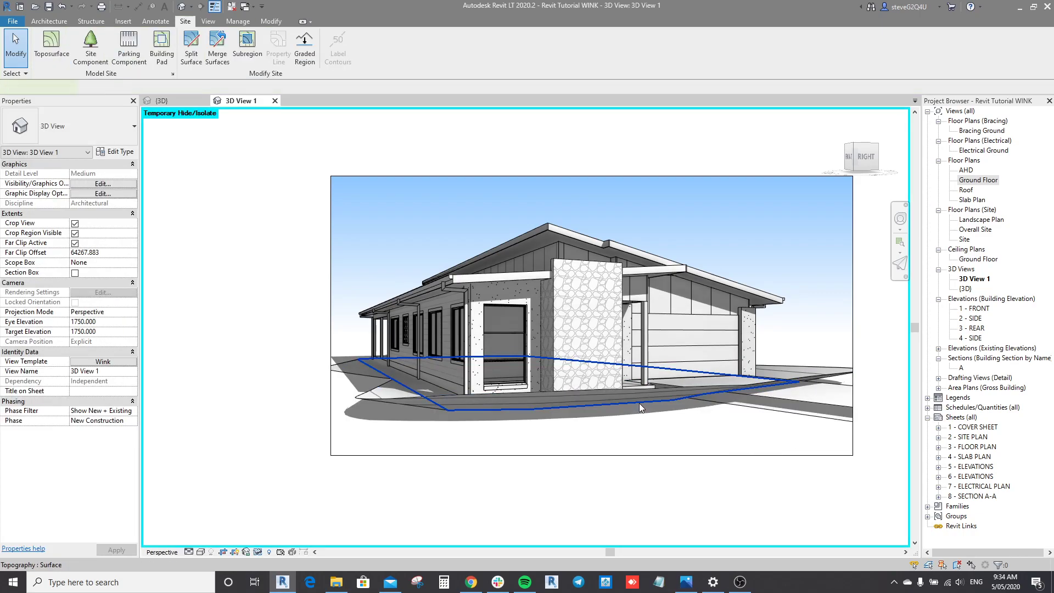
{"action": "left_click", "coordinate": [640, 403]}
{"action": "key", "text": "h"}
{"action": "key", "text": "h"}
{"action": "left_click", "coordinate": [405, 402]}
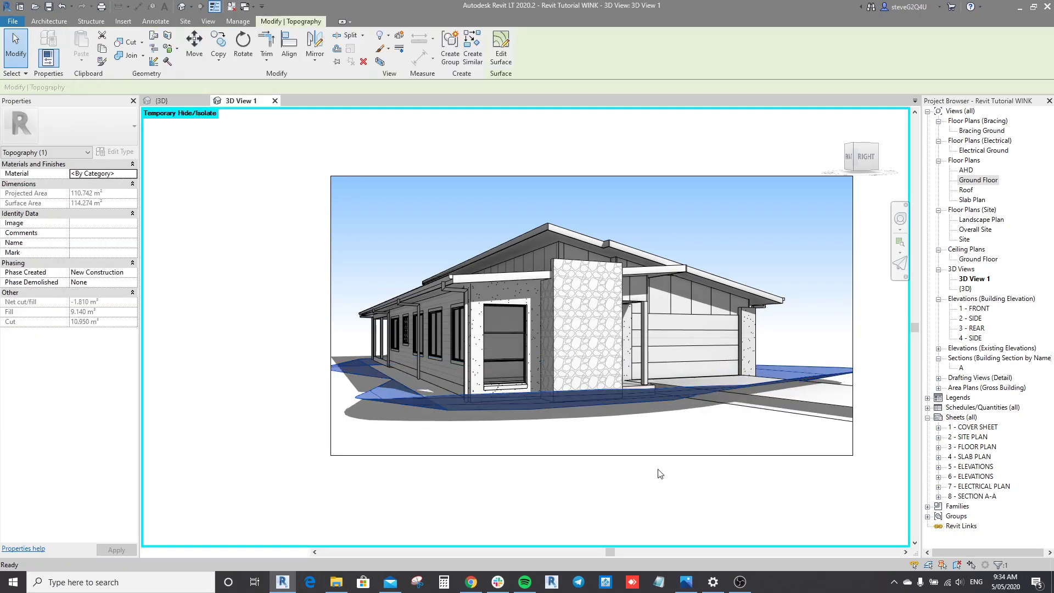
{"action": "key", "text": "h"}
{"action": "key", "text": "h"}
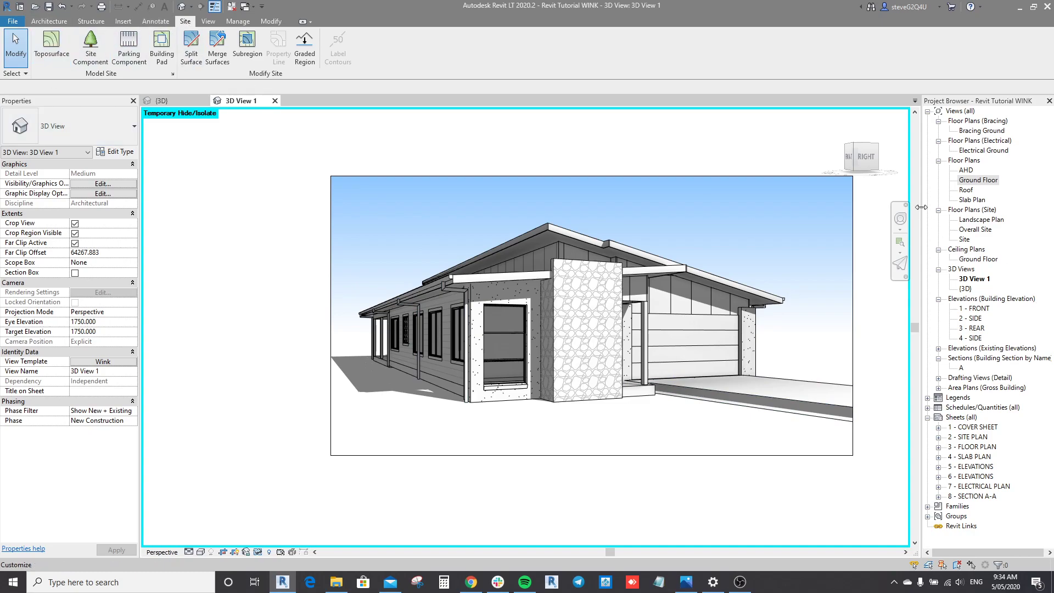
In the top-down 3D view, create a flat toposurface at absolute elevation 0.000 from four corner points enclosing the whole site
{"action": "double_click", "coordinate": [965, 240]}
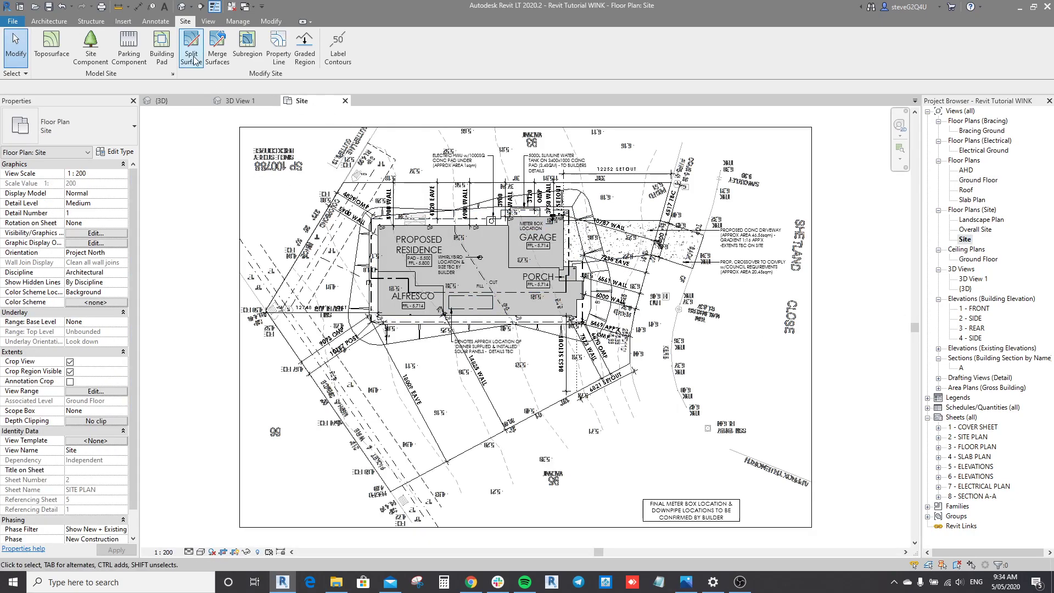
{"action": "left_click", "coordinate": [181, 7]}
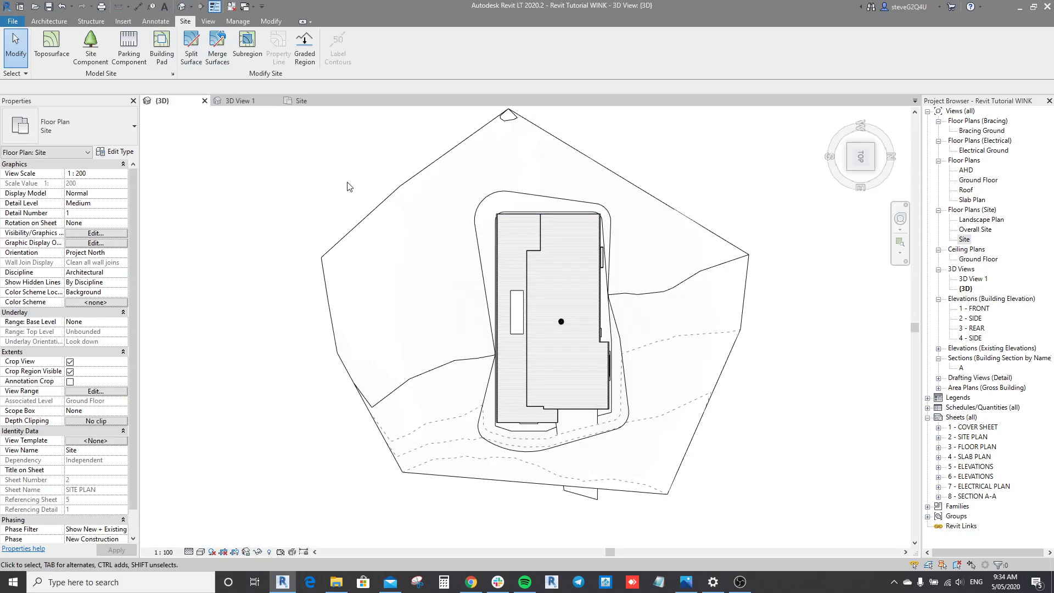
{"action": "left_click", "coordinate": [47, 47]}
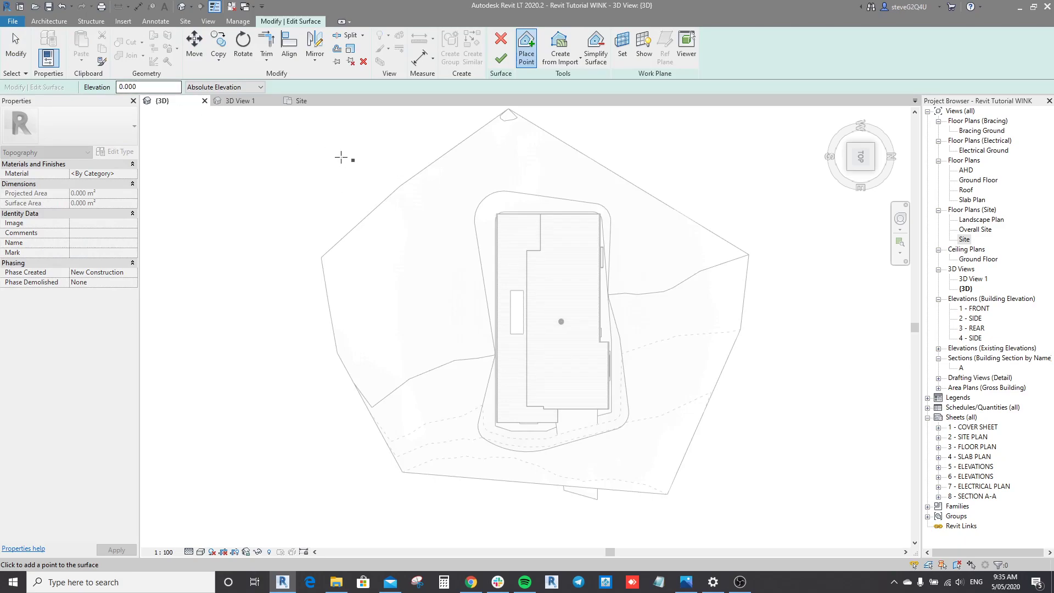
{"action": "scroll", "coordinate": [365, 200], "scroll_direction": "down", "scroll_amount": 3}
{"action": "left_click", "coordinate": [295, 500]}
{"action": "left_click", "coordinate": [709, 507]}
{"action": "left_click", "coordinate": [718, 147]}
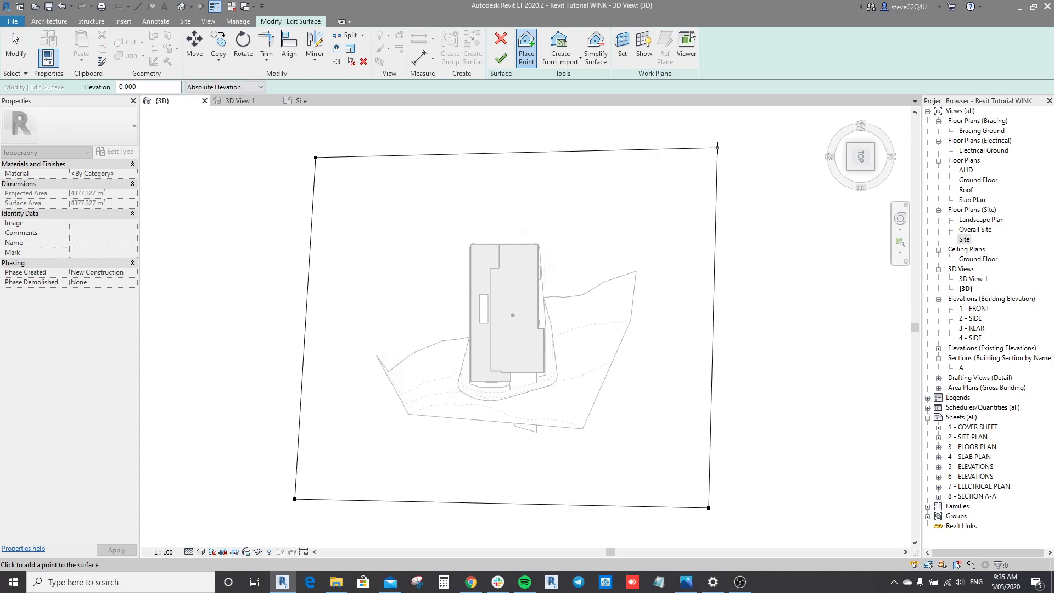
{"action": "left_click", "coordinate": [502, 58]}
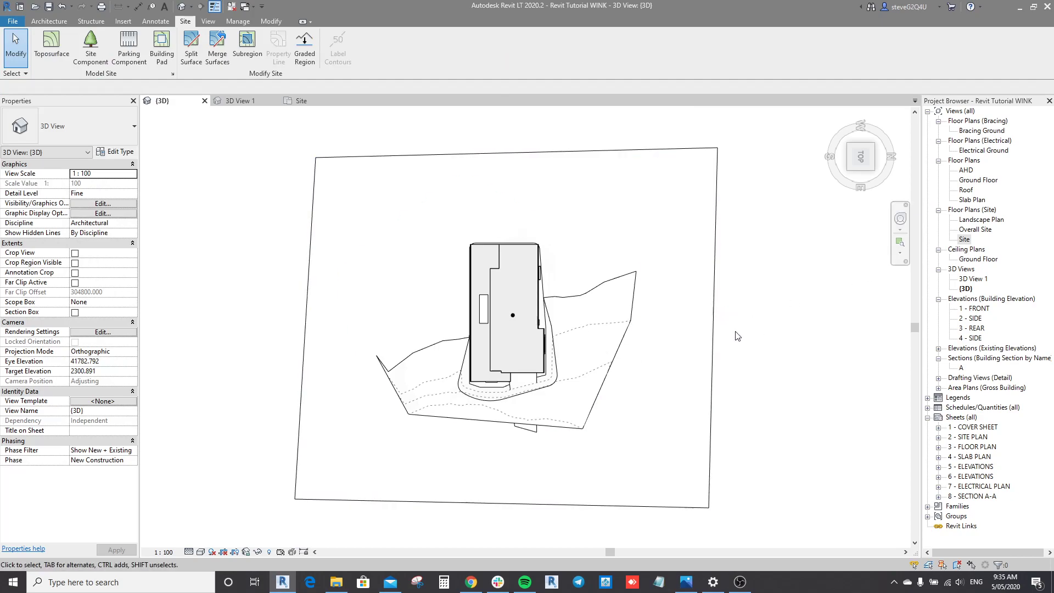
Check the new flat toposurface in 3D View 1 and in the 1 - FRONT elevation
{"action": "double_click", "coordinate": [973, 279]}
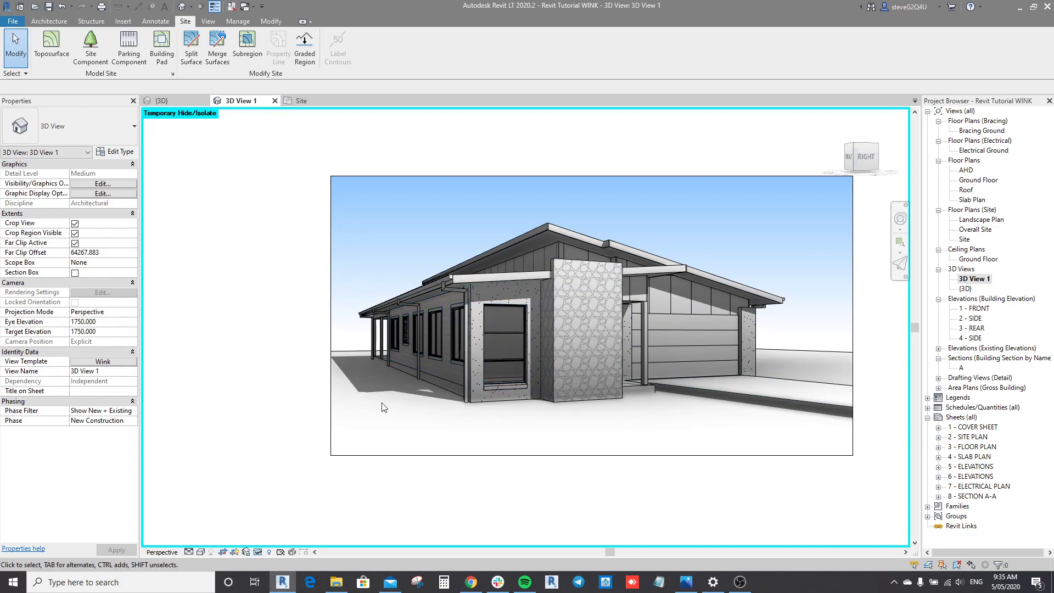
{"action": "left_click", "coordinate": [351, 341]}
{"action": "left_click", "coordinate": [713, 216]}
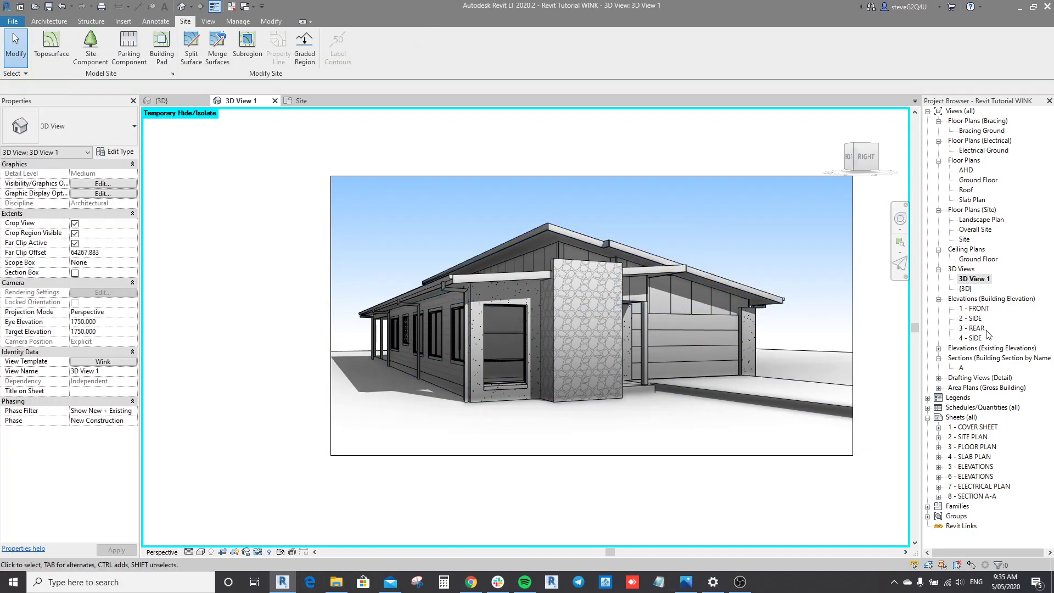
{"action": "double_click", "coordinate": [984, 311]}
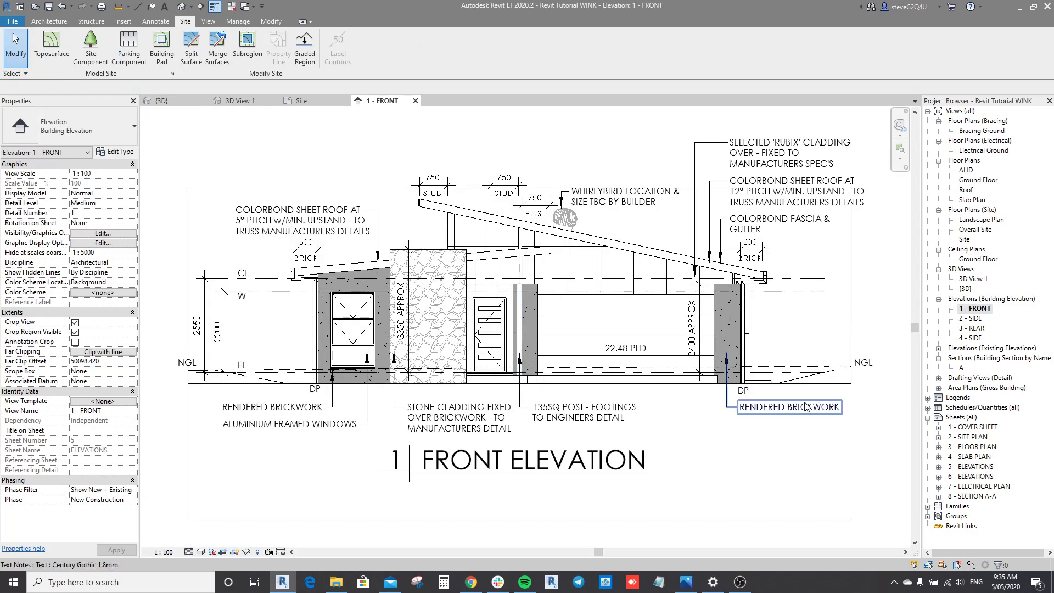
{"action": "left_click", "coordinate": [828, 384]}
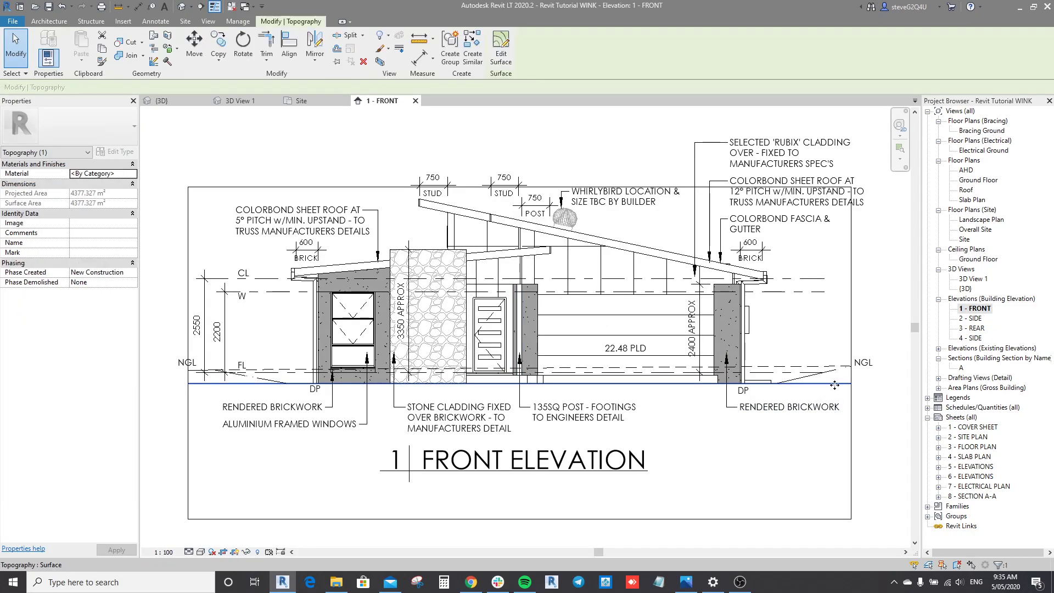
Open the 3 - REAR elevation, clear the selection and toggle Thin Lines to display true line weights
{"action": "double_click", "coordinate": [977, 329]}
{"action": "scroll", "coordinate": [806, 383], "scroll_direction": "up", "scroll_amount": 3}
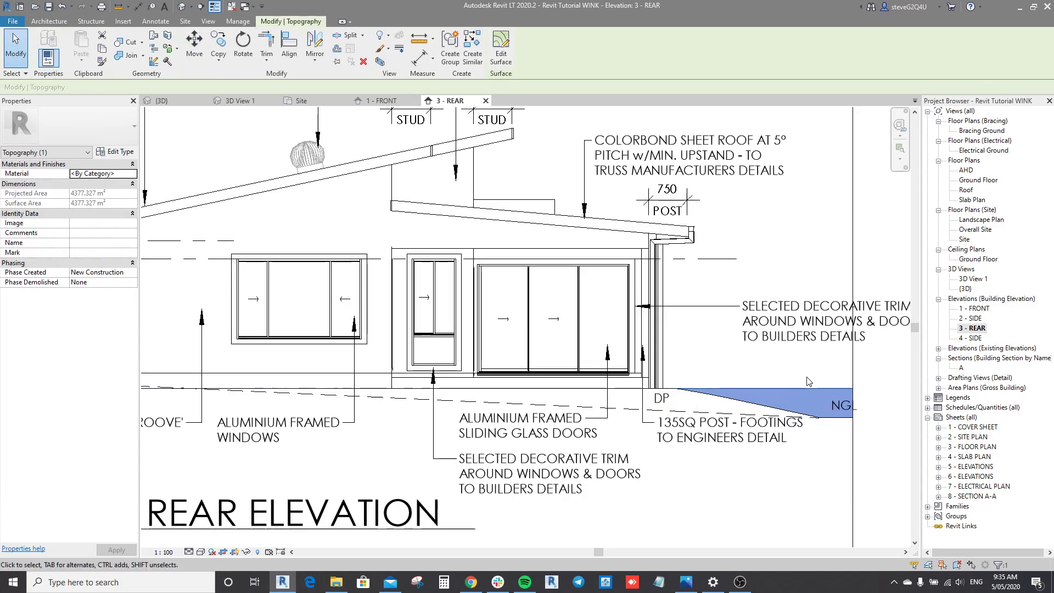
{"action": "key", "text": "Escape"}
{"action": "key", "text": "t"}
{"action": "key", "text": "l"}
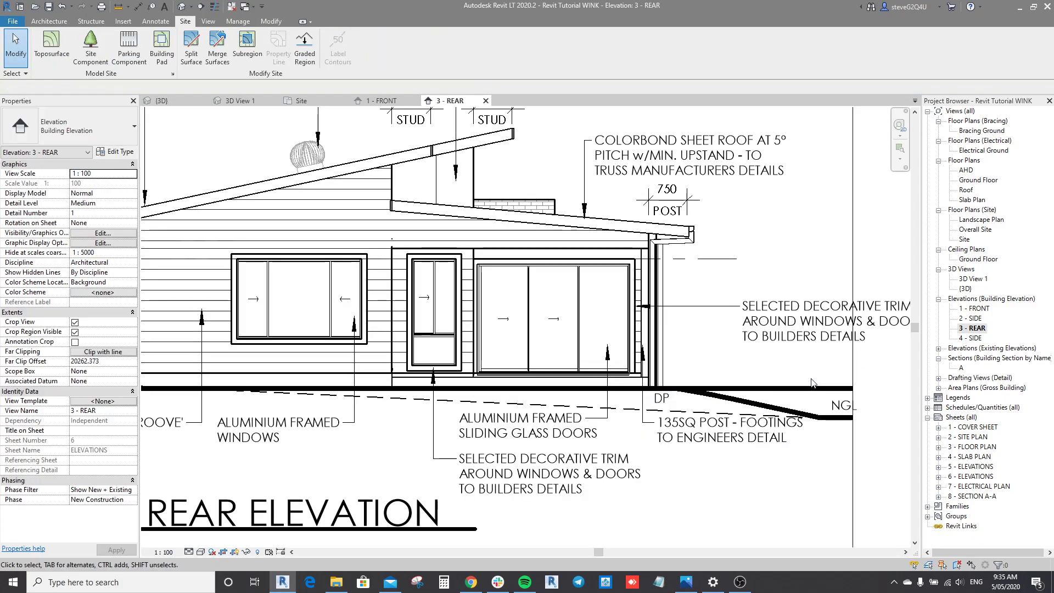
{"action": "scroll", "coordinate": [810, 258], "scroll_direction": "down", "scroll_amount": 2}
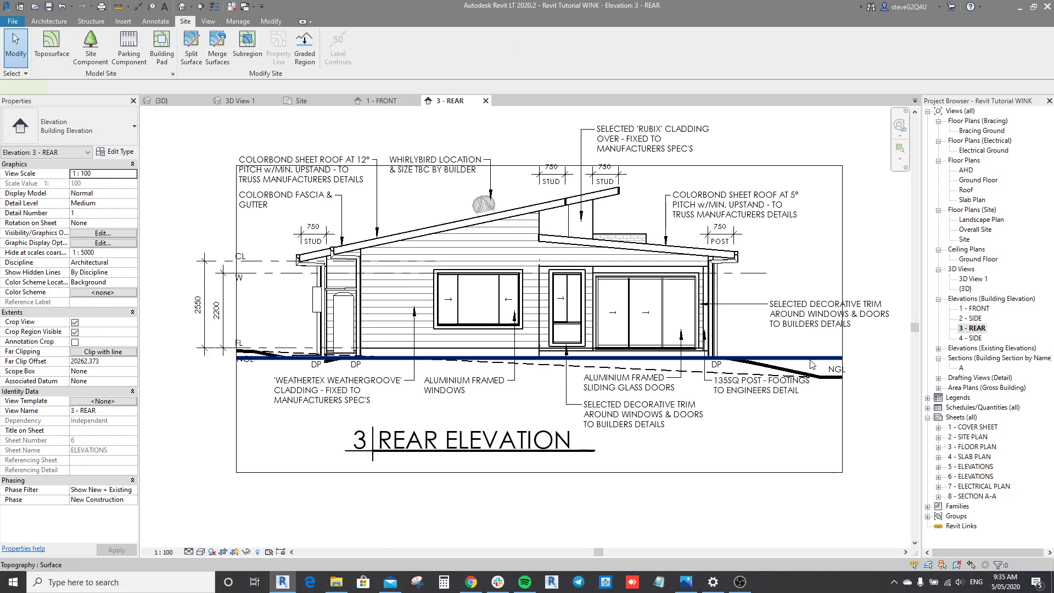
Set the flat toposurface's Phase Created to Existing and its Phase Demolished to New Construction
{"action": "left_click", "coordinate": [812, 363]}
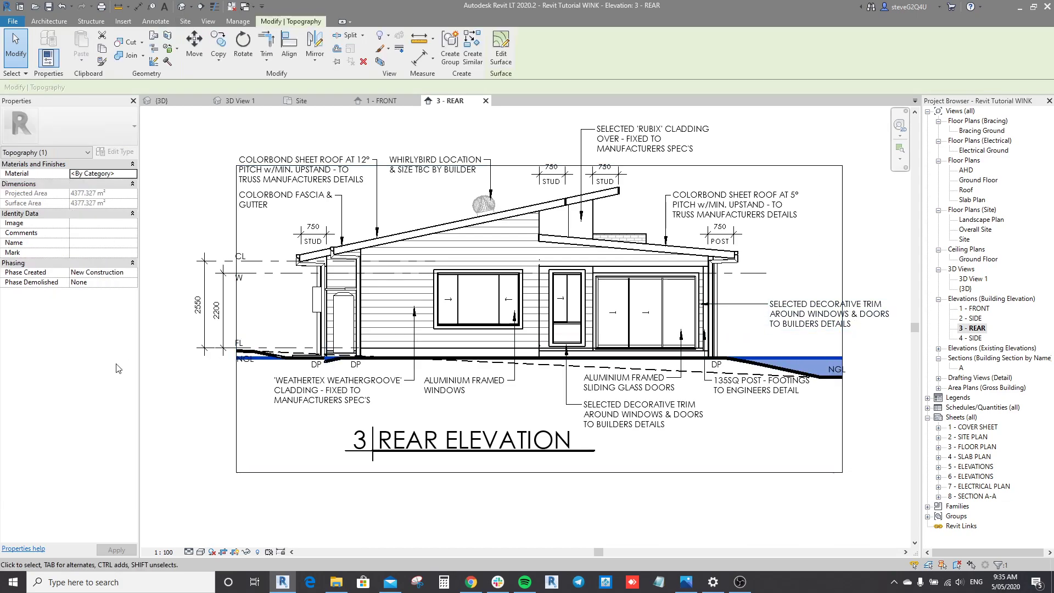
{"action": "left_click", "coordinate": [132, 272]}
{"action": "left_click", "coordinate": [80, 283]}
{"action": "left_click", "coordinate": [80, 283]}
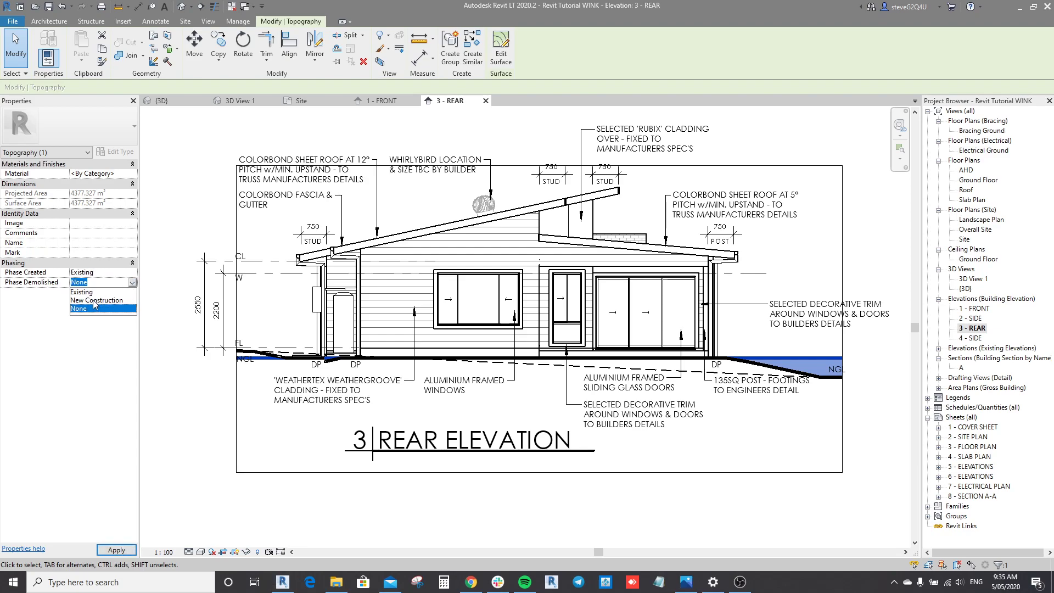
{"action": "left_click", "coordinate": [94, 301]}
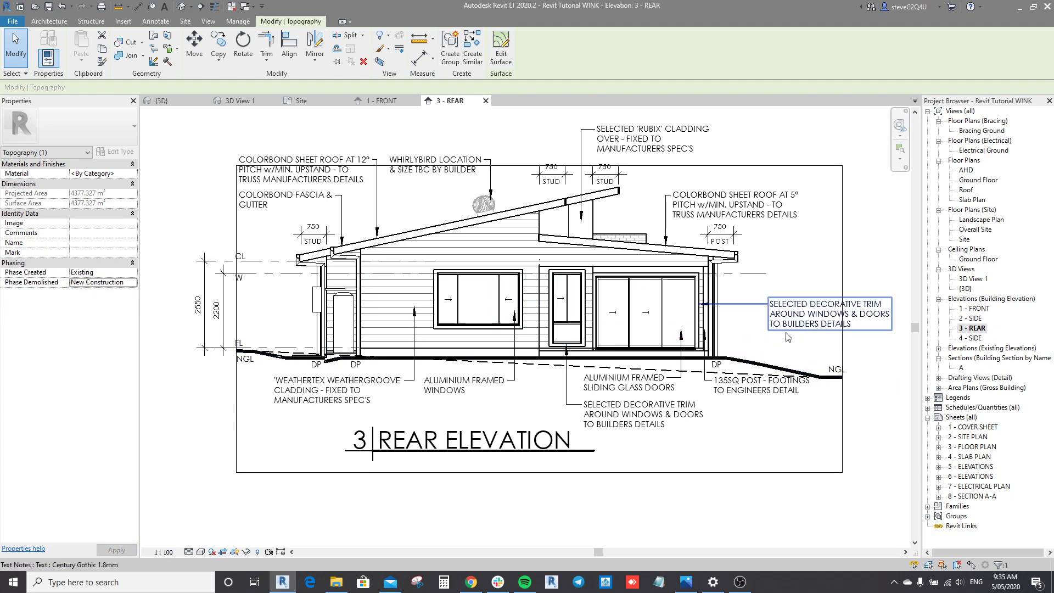
Review the ground line in the 2 - SIDE and 1 - FRONT elevations
{"action": "double_click", "coordinate": [975, 318]}
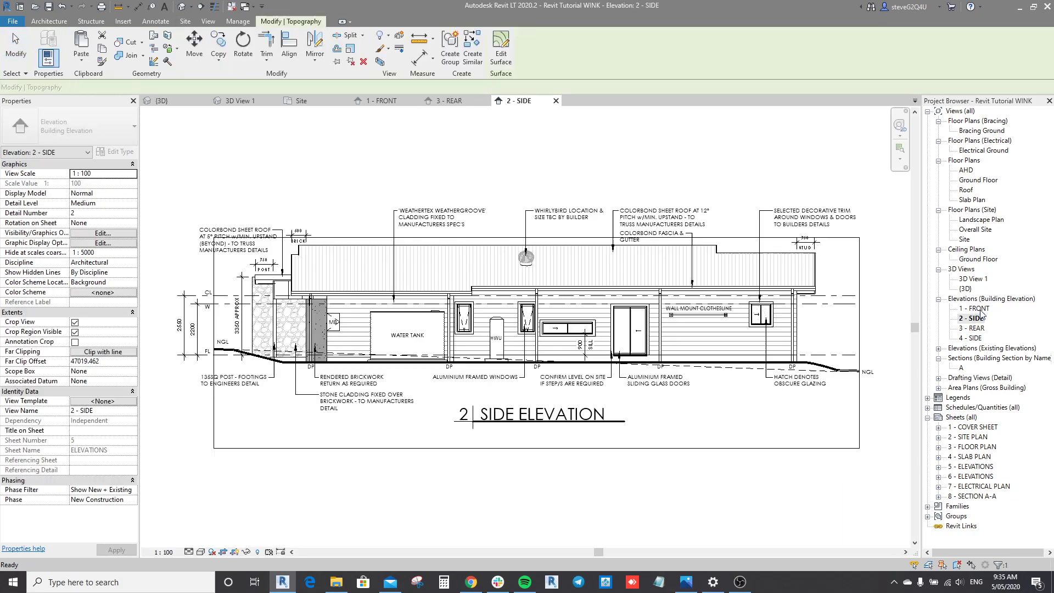
{"action": "key", "text": "Up"}
{"action": "key", "text": "Return"}
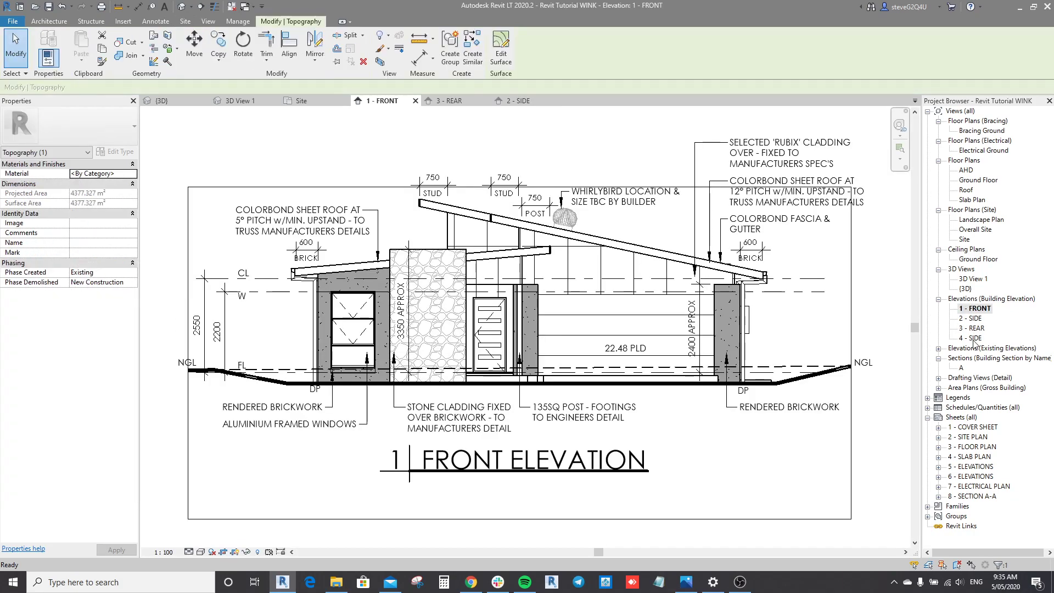
Set the Phase Filter of 3D View 1 to Show All and remove the sloping toposurface covering the driveway from the view
{"action": "left_click", "coordinate": [182, 7]}
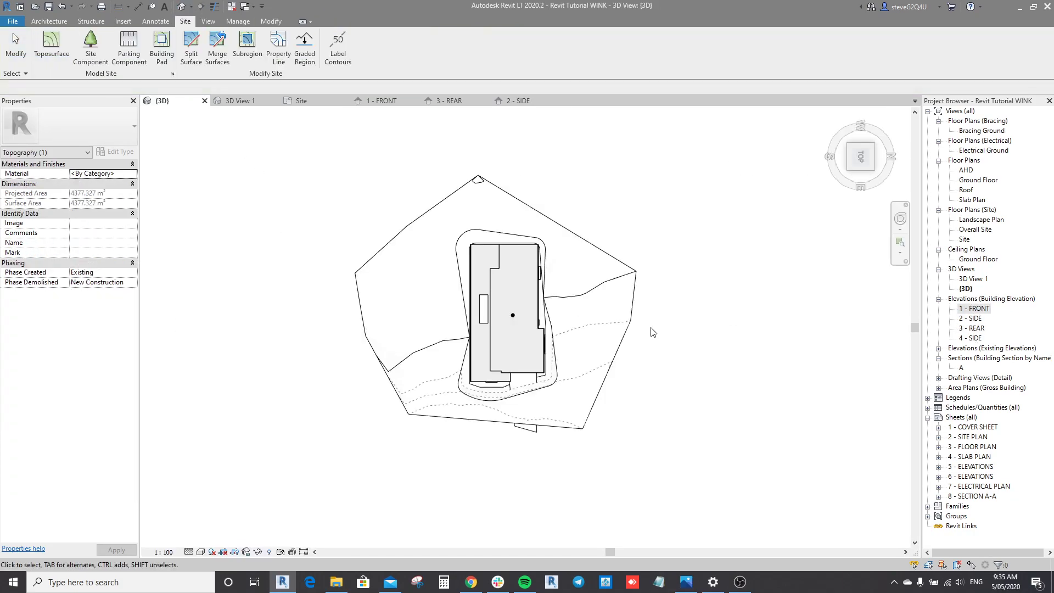
{"action": "left_click", "coordinate": [668, 330]}
{"action": "double_click", "coordinate": [973, 279]}
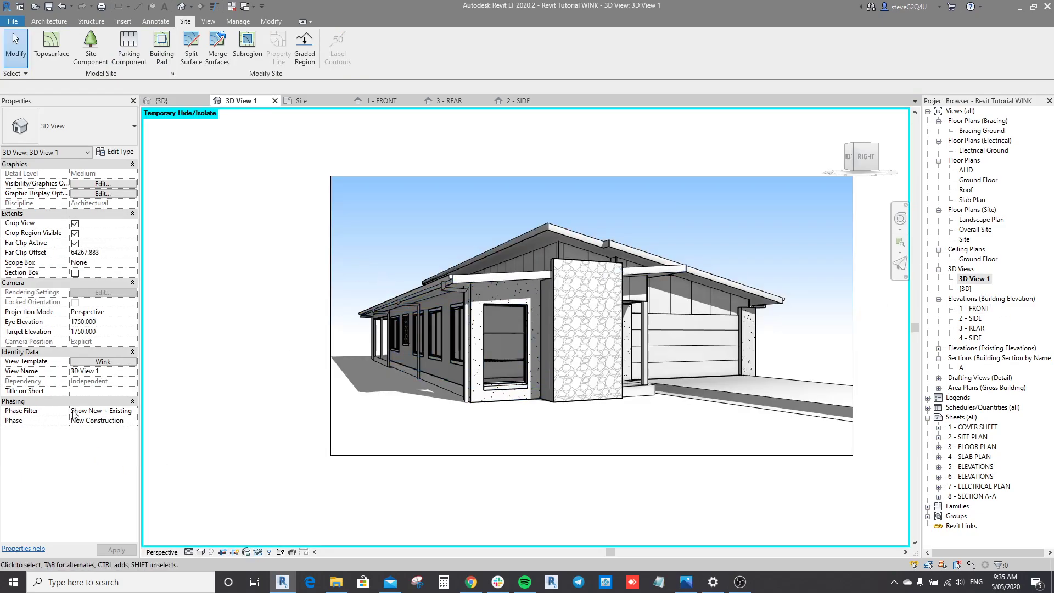
{"action": "left_click", "coordinate": [102, 411]}
{"action": "left_click", "coordinate": [133, 411]}
{"action": "left_click", "coordinate": [108, 424]}
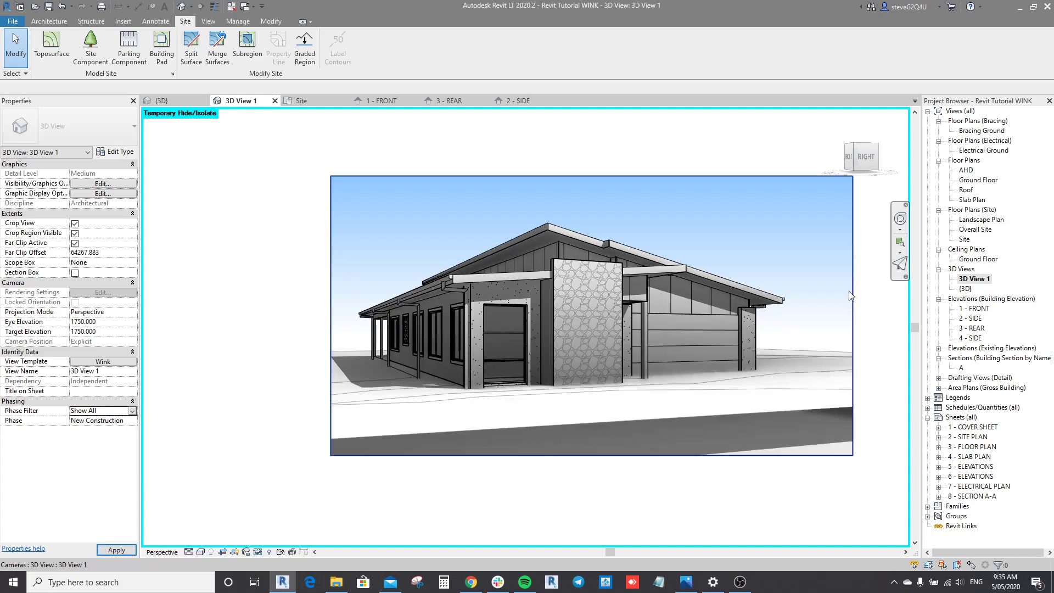
{"action": "left_click", "coordinate": [779, 410]}
{"action": "key", "text": "Delete"}
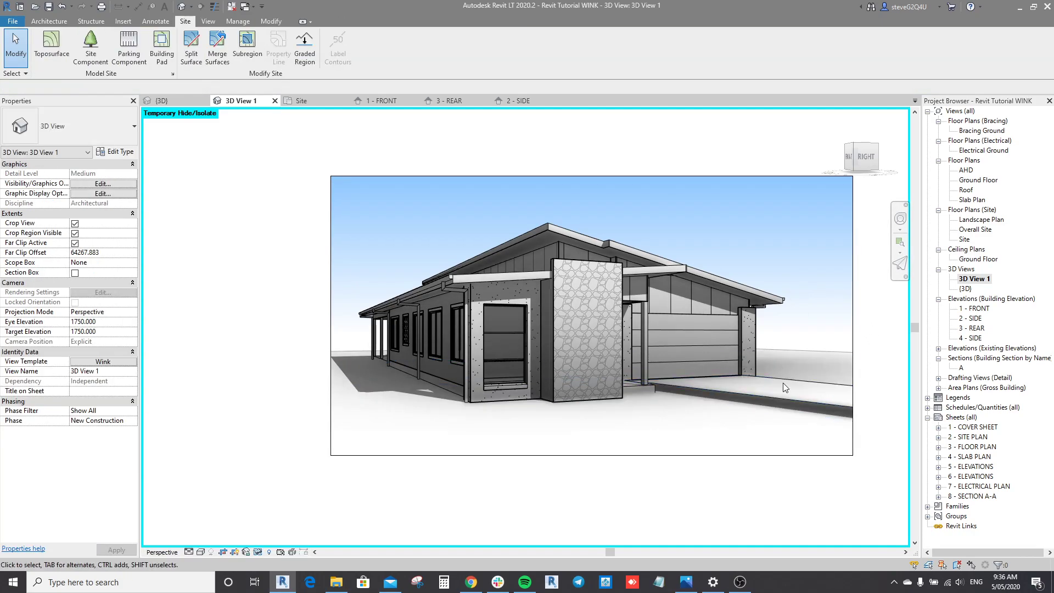
Look closely at the roof and stone-clad wall in 3D View 1 and turn on Thin Lines
{"action": "scroll", "coordinate": [799, 349], "scroll_direction": "up", "scroll_amount": 2}
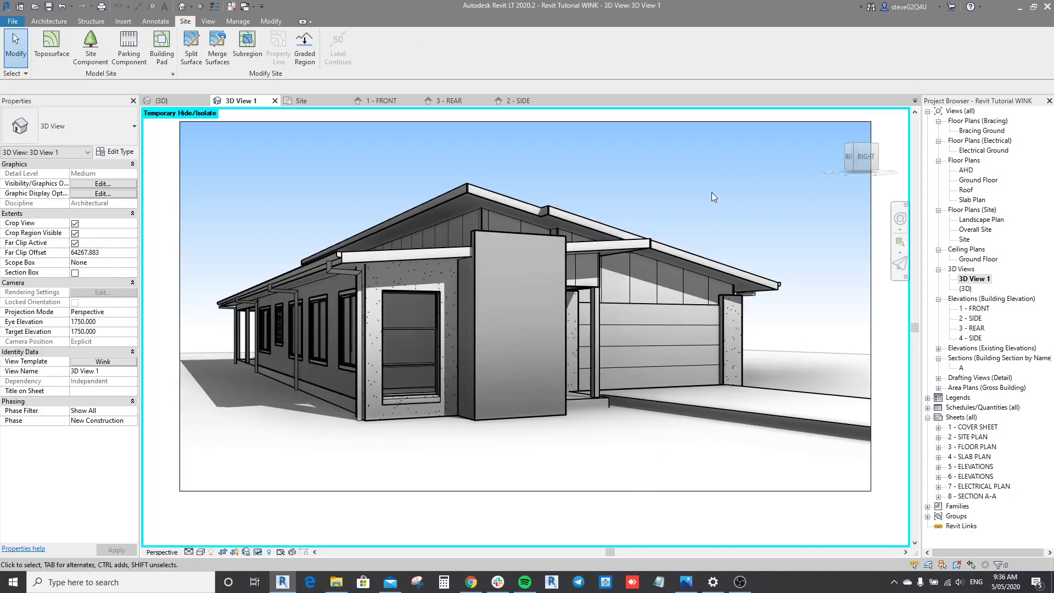
{"action": "scroll", "coordinate": [711, 229], "scroll_direction": "up", "scroll_amount": 2}
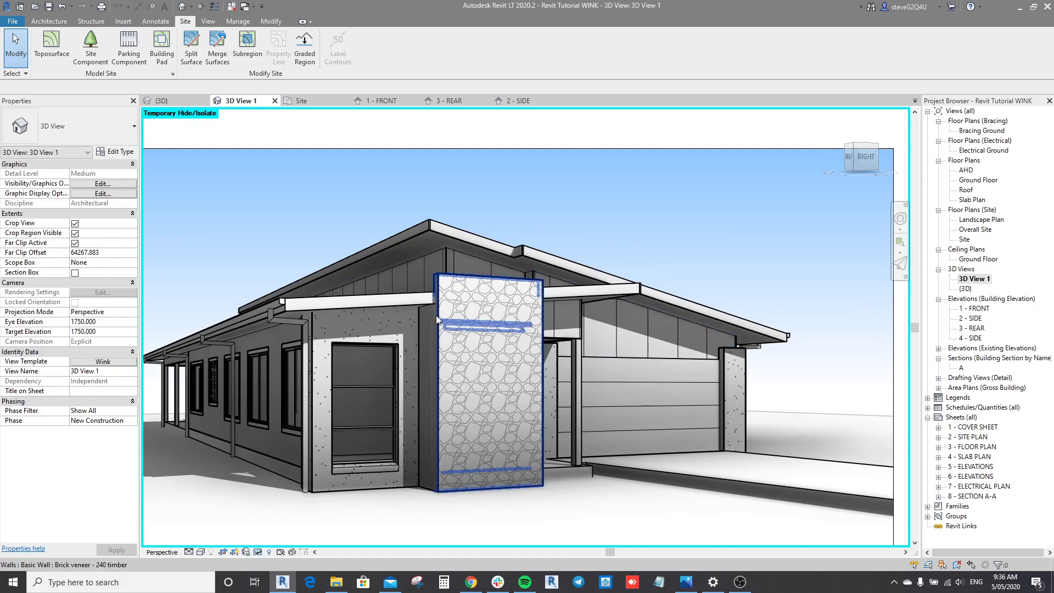
{"action": "scroll", "coordinate": [435, 275], "scroll_direction": "up", "scroll_amount": 4}
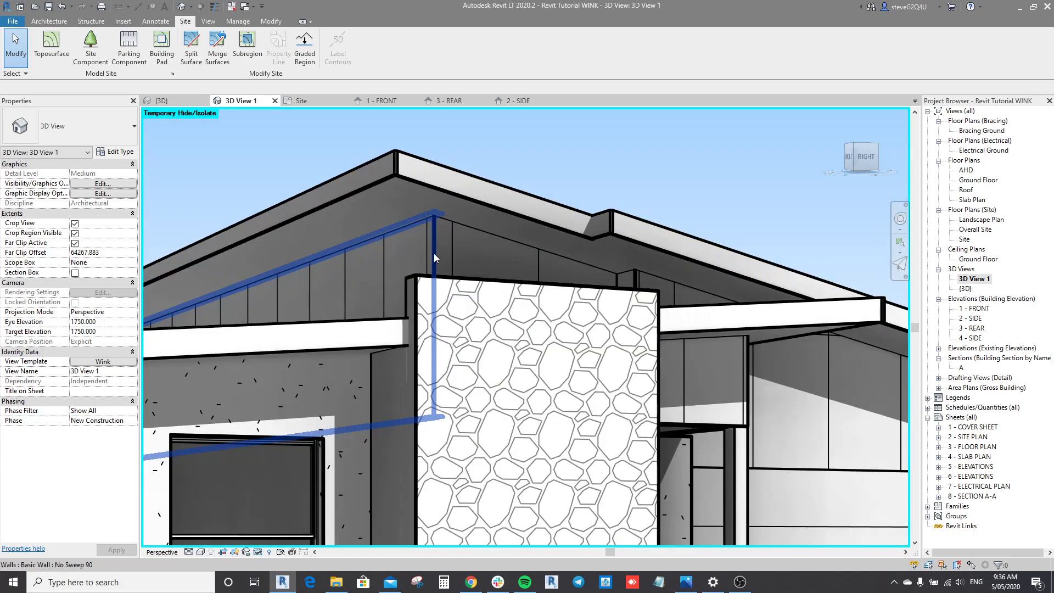
{"action": "scroll", "coordinate": [531, 249], "scroll_direction": "up", "scroll_amount": 3}
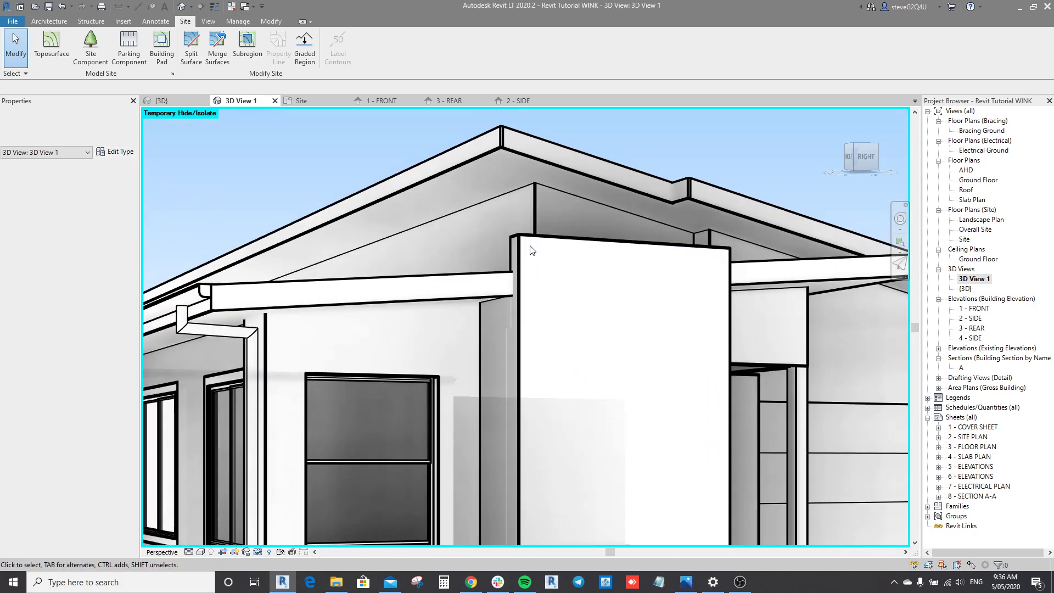
{"action": "middle_click_drag", "start_coordinate": [493, 283], "coordinate": [604, 210]}
{"action": "key", "text": "t"}
{"action": "key", "text": "l"}
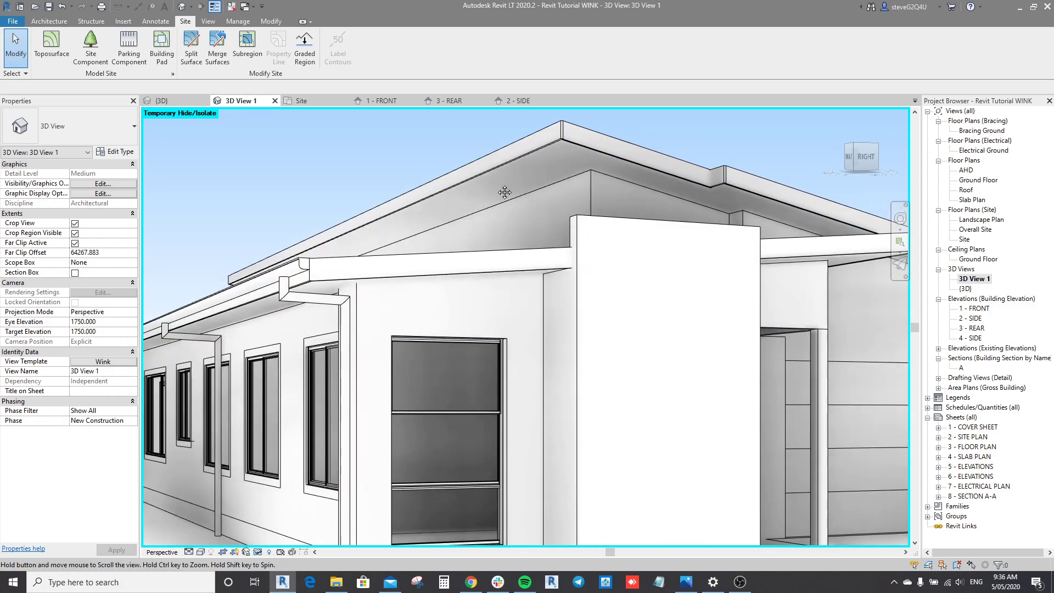
Check the house from side to side and reset Temporary Hide/Isolate in 3D View 1
{"action": "middle_click_drag", "start_coordinate": [824, 329], "coordinate": [670, 327]}
{"action": "scroll", "coordinate": [661, 319], "scroll_direction": "down", "scroll_amount": 2}
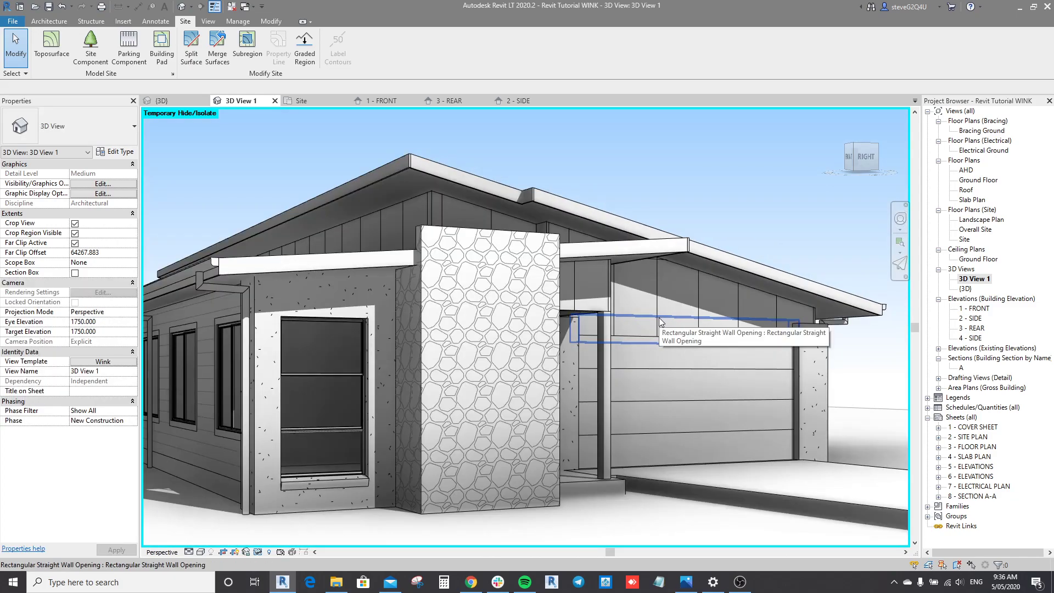
{"action": "middle_click_drag", "start_coordinate": [370, 383], "coordinate": [538, 437]}
{"action": "scroll", "coordinate": [486, 258], "scroll_direction": "down", "scroll_amount": 2}
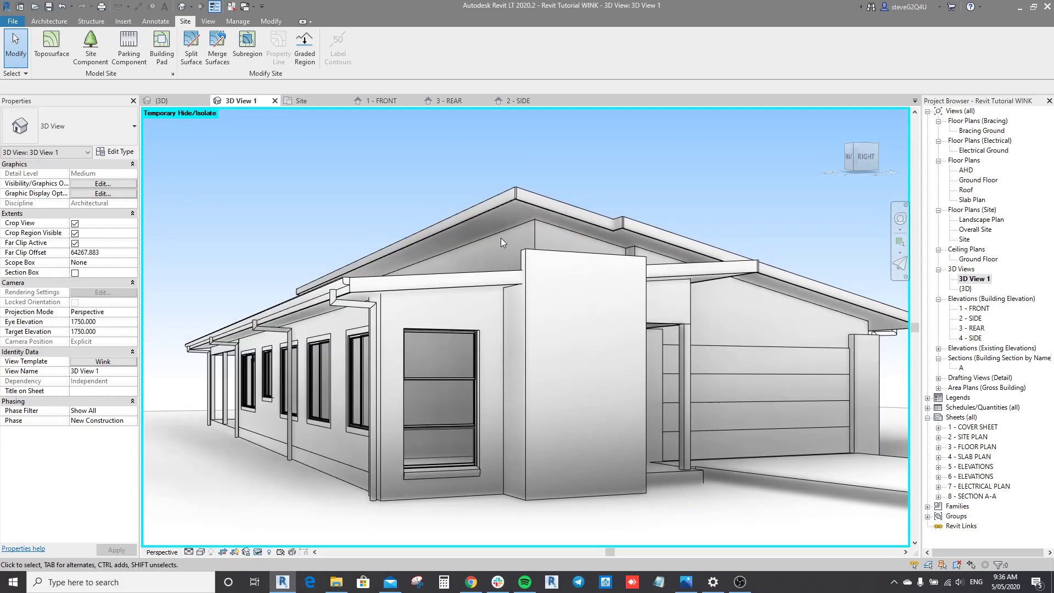
{"action": "middle_click_drag", "start_coordinate": [664, 157], "coordinate": [614, 156]}
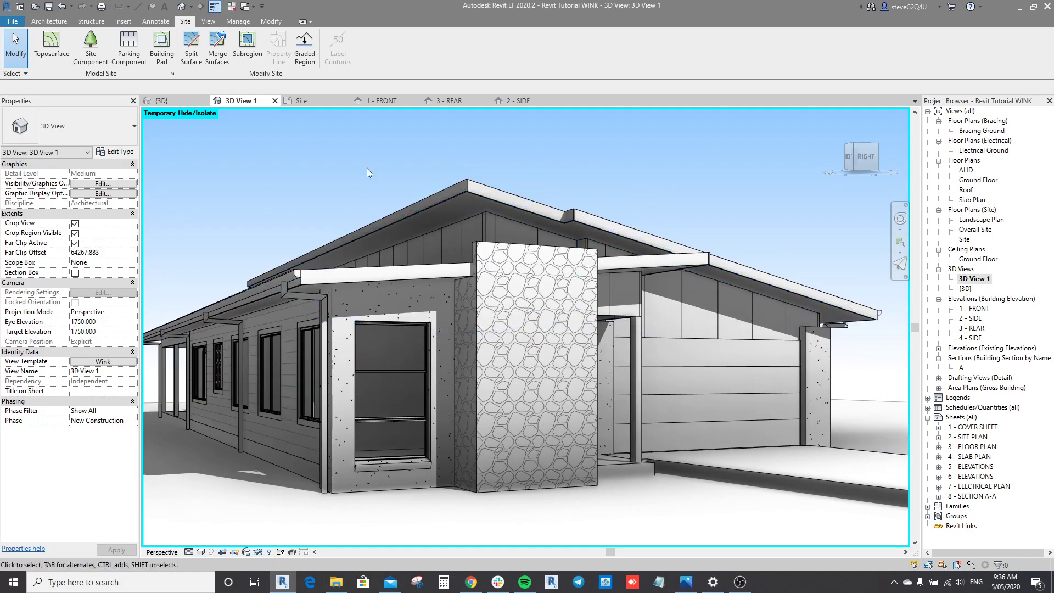
{"action": "middle_click_drag", "start_coordinate": [692, 215], "coordinate": [632, 217]}
{"action": "scroll", "coordinate": [692, 215], "scroll_direction": "down", "scroll_amount": 1}
{"action": "key", "text": "h"}
{"action": "key", "text": "r"}
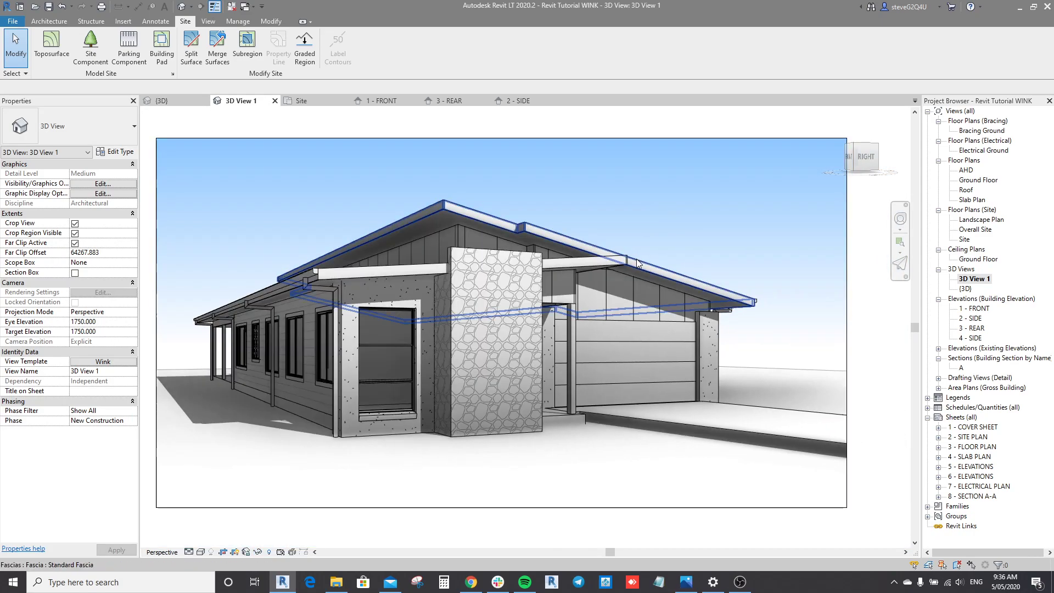
{"action": "middle_click_drag", "start_coordinate": [704, 234], "coordinate": [719, 233]}
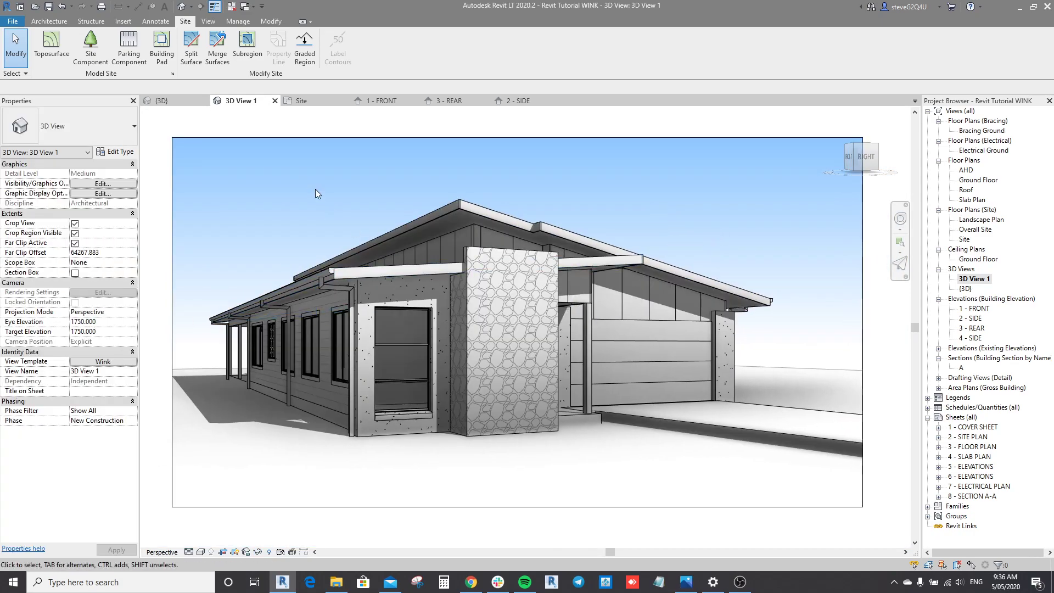
Fly the 3D View 1 camera around to a more frontal eye-level view of the entry, stone-clad wall and garage
{"action": "left_click", "coordinate": [340, 137]}
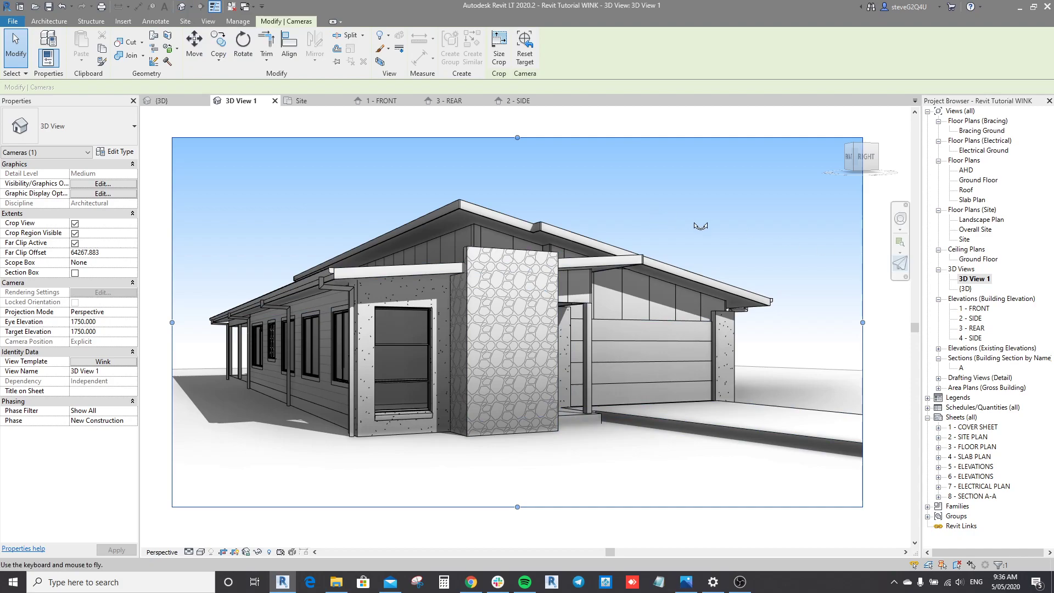
{"action": "left_click", "coordinate": [906, 267]}
{"action": "left_click_drag", "start_coordinate": [688, 230], "coordinate": [656, 227]}
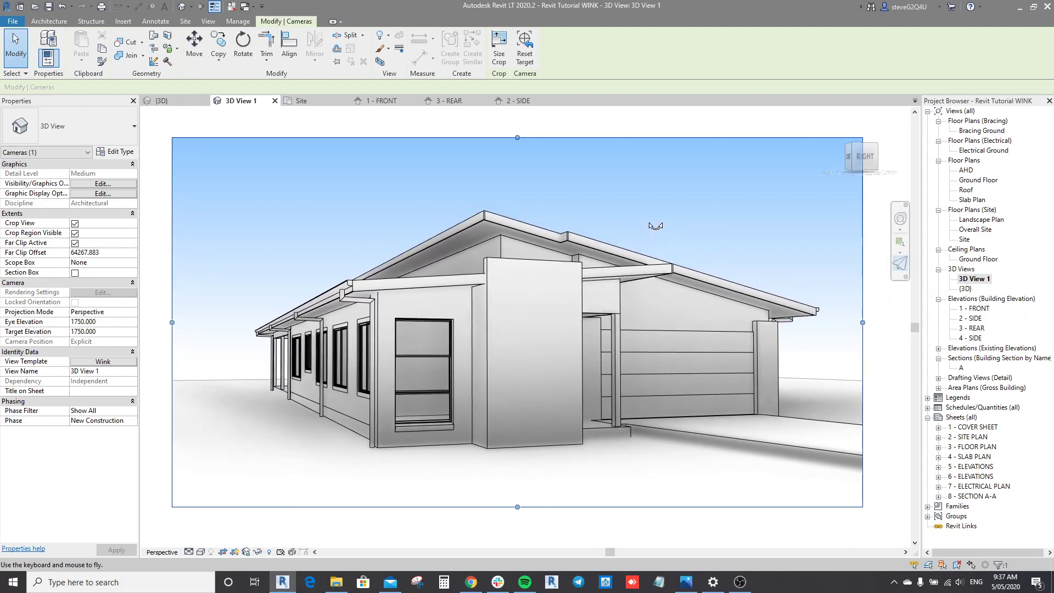
{"action": "key", "text": "w"}
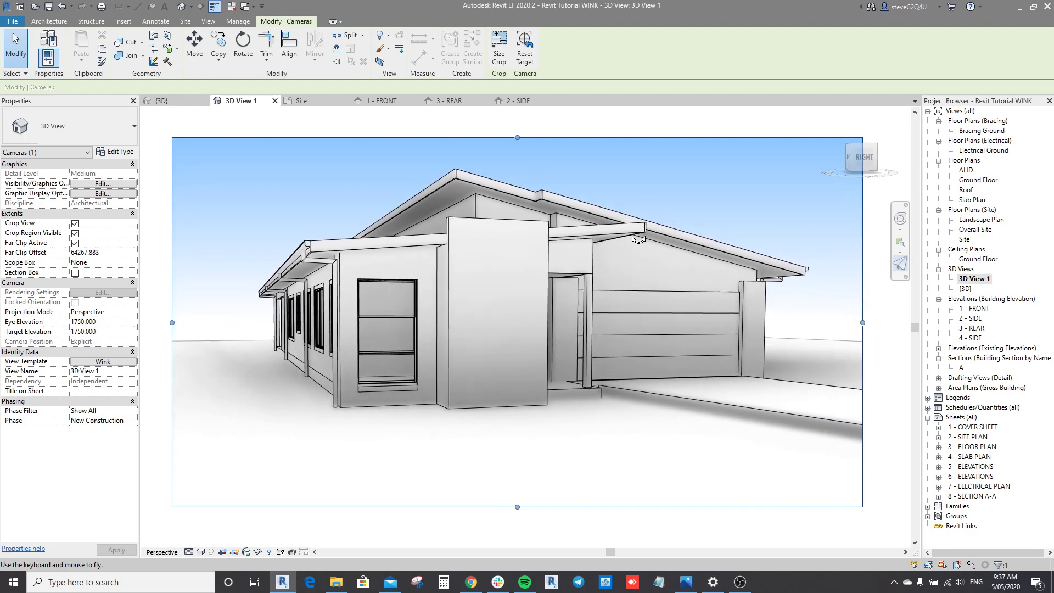
{"action": "mouse_move", "coordinate": [634, 231]}
{"action": "left_mouse_down"}
{"action": "mouse_move", "coordinate": [668, 230]}
{"action": "mouse_move", "coordinate": [640, 225]}
{"action": "left_mouse_up"}
{"action": "key", "text": "a"}
{"action": "key", "text": "s"}
{"action": "key", "text": "w"}
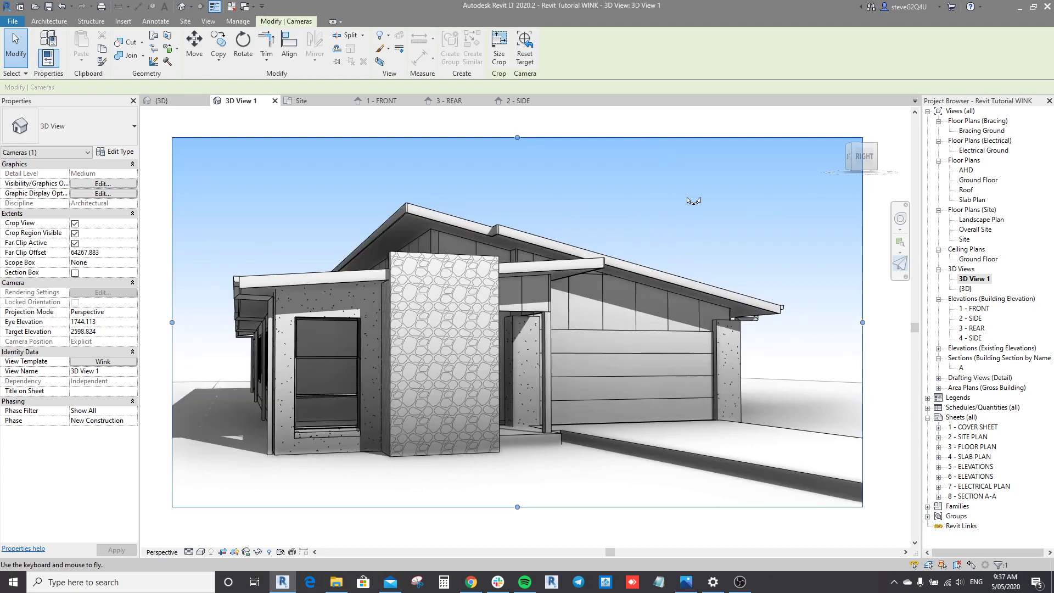
{"action": "key", "text": "Escape"}
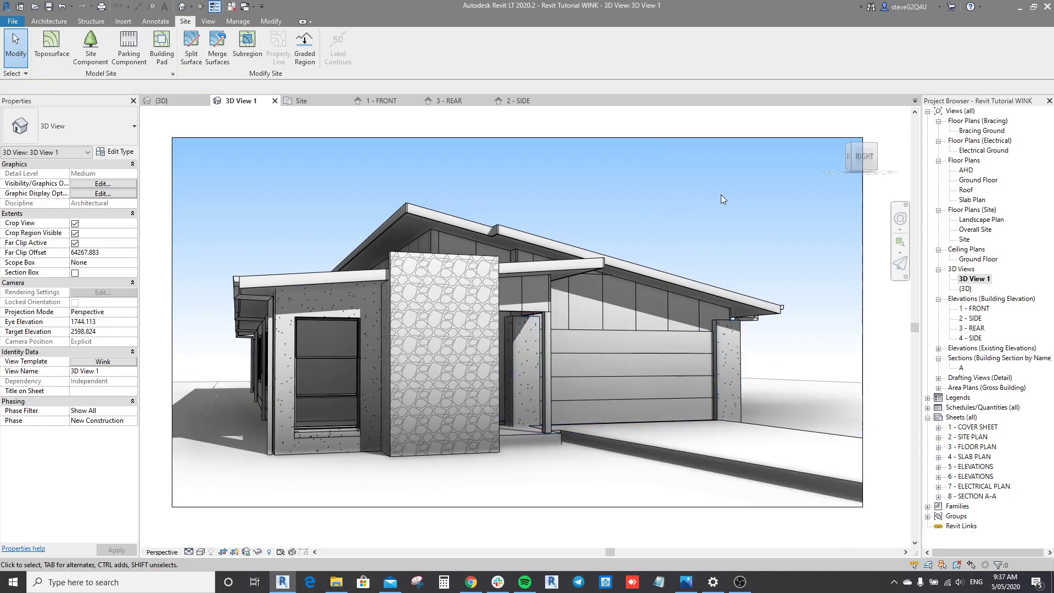
Save 3D View 1 to the project as an image named 1
{"action": "middle_click_drag", "start_coordinate": [694, 213], "coordinate": [718, 215]}
{"action": "middle_click_drag", "start_coordinate": [842, 231], "coordinate": [828, 229]}
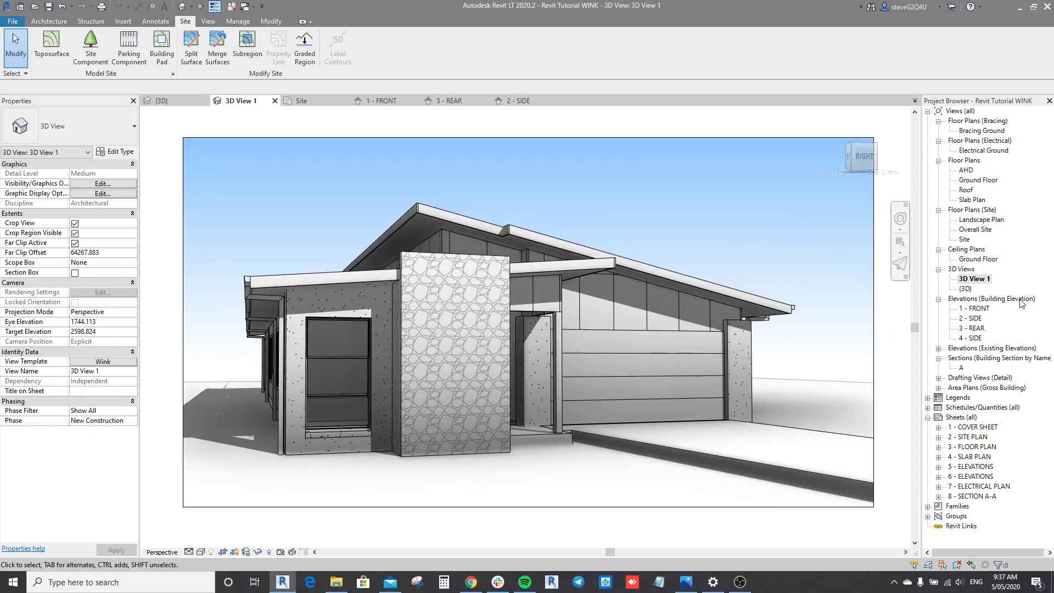
{"action": "right_click", "coordinate": [976, 281]}
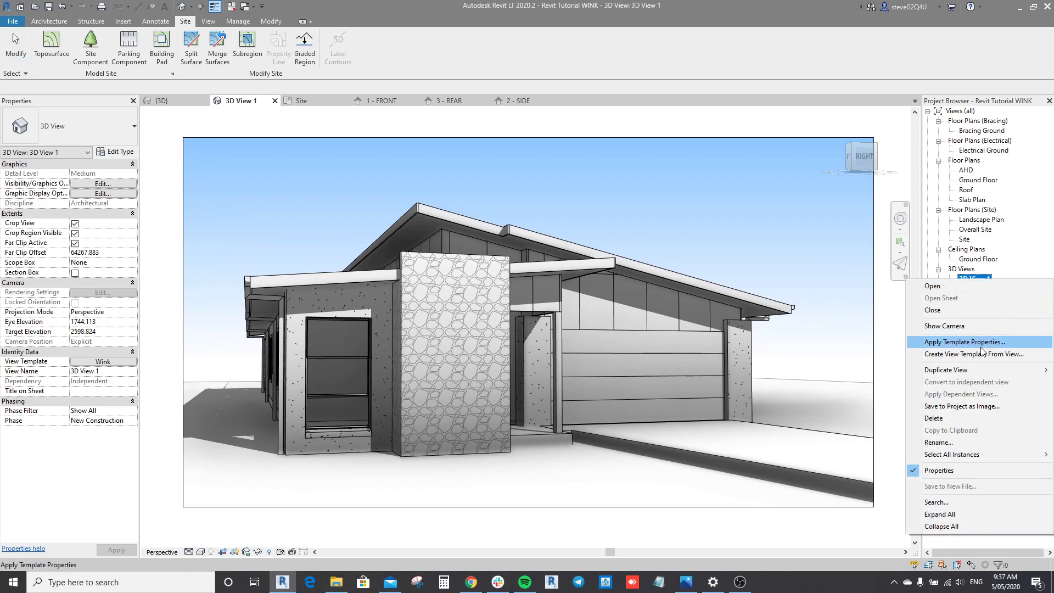
{"action": "left_click", "coordinate": [973, 407]}
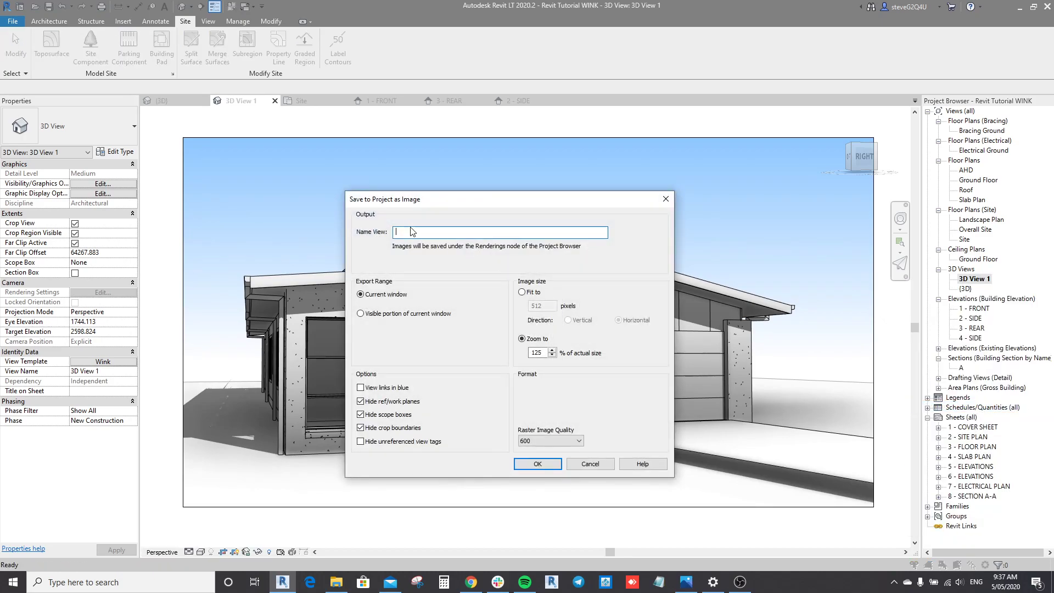
{"action": "left_click_drag", "start_coordinate": [424, 204], "coordinate": [430, 202]}
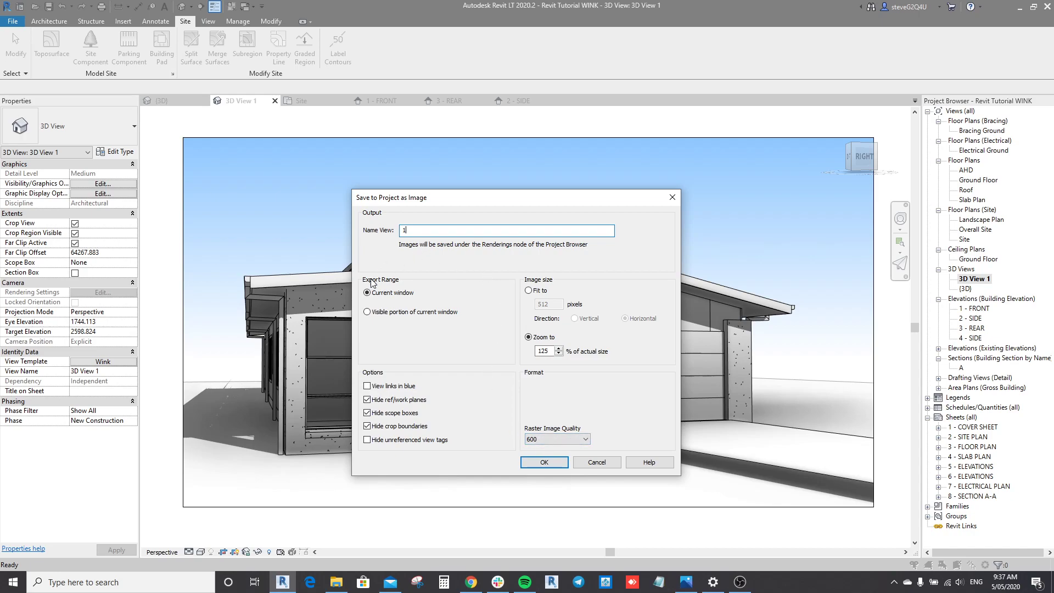
{"action": "left_click", "coordinate": [547, 464]}
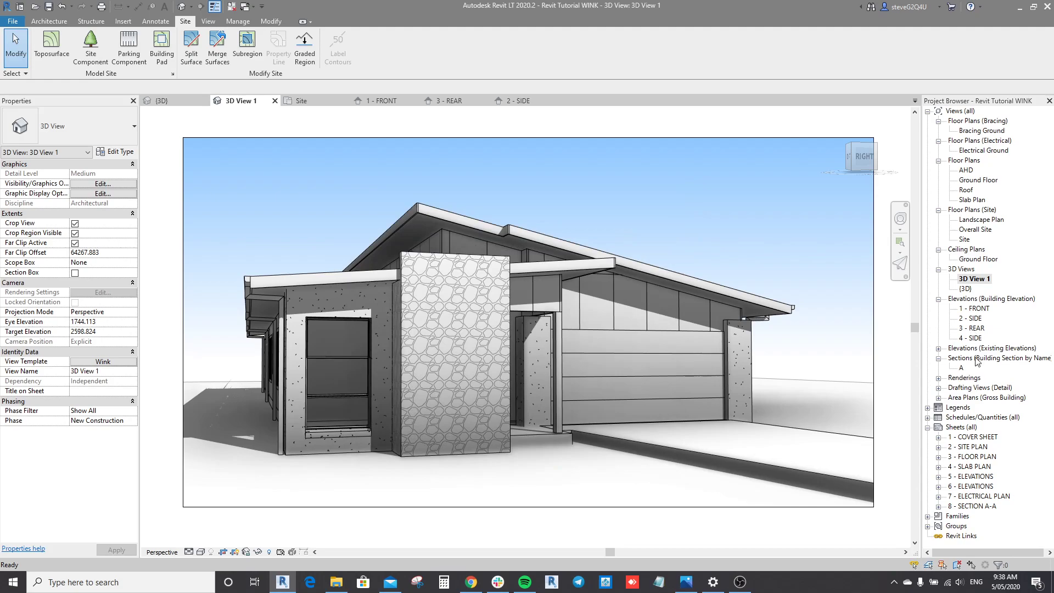
Expand the project's Renderings, open sheet 1 - COVER SHEET and close all inactive views
{"action": "left_click", "coordinate": [938, 378]}
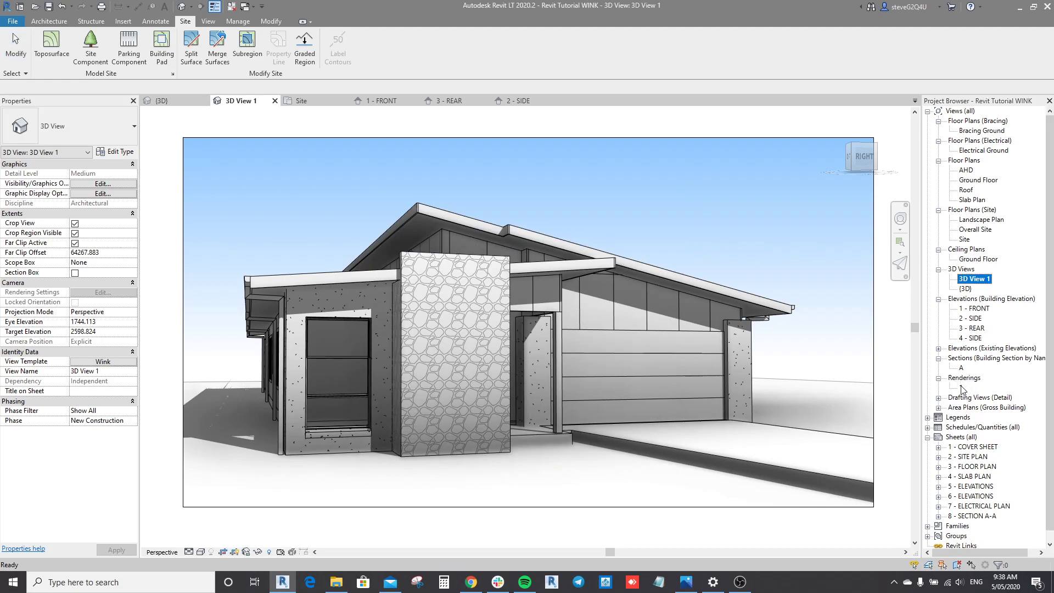
{"action": "double_click", "coordinate": [964, 448]}
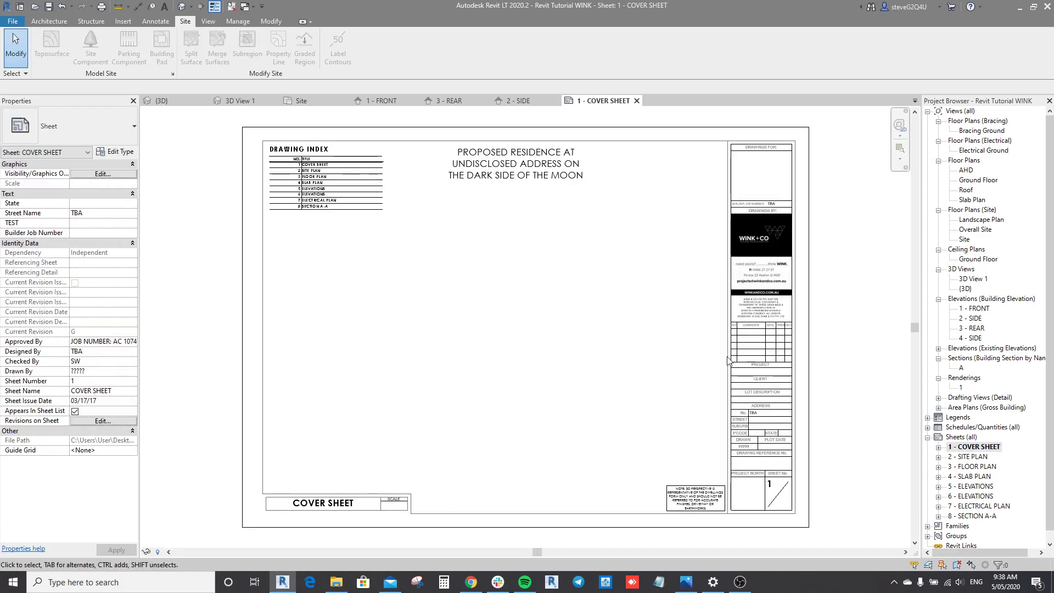
{"action": "left_click", "coordinate": [232, 7]}
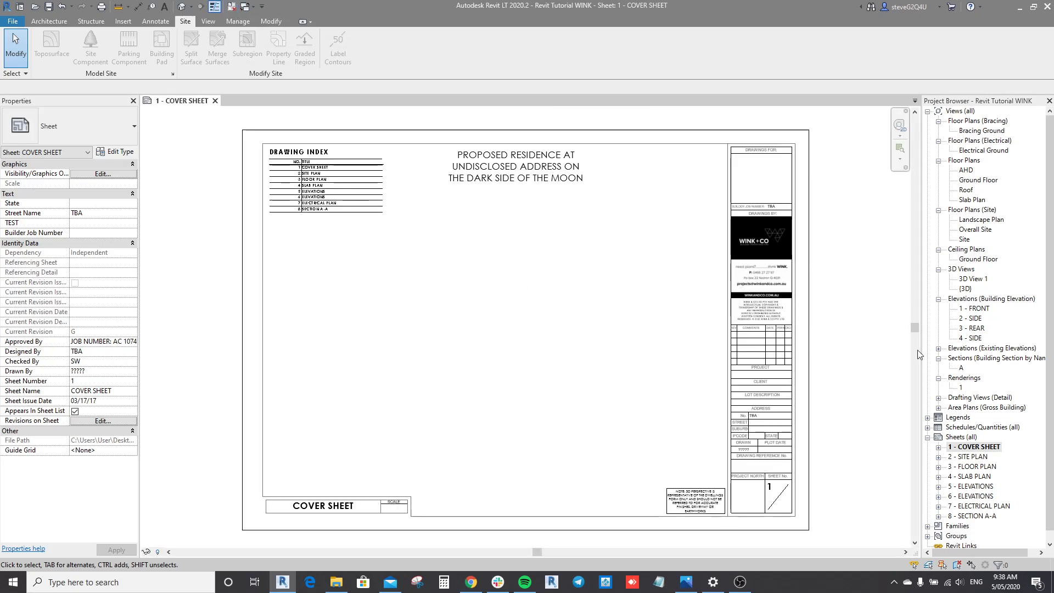
Place rendering 1 on the cover sheet, just above the COVER SHEET title
{"action": "left_click", "coordinate": [961, 388]}
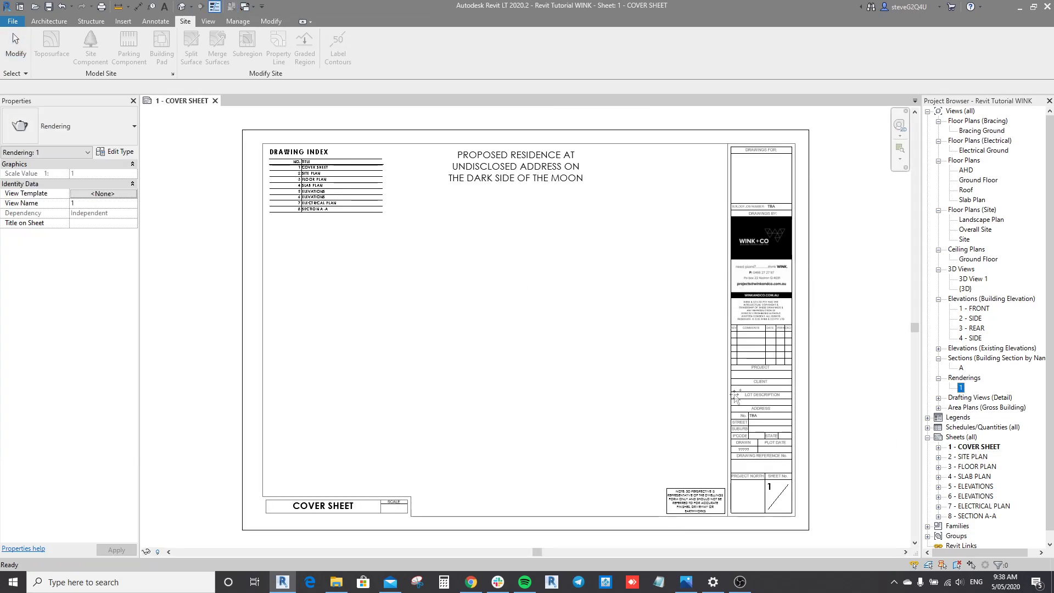
{"action": "left_click_drag", "start_coordinate": [576, 350], "coordinate": [483, 352]}
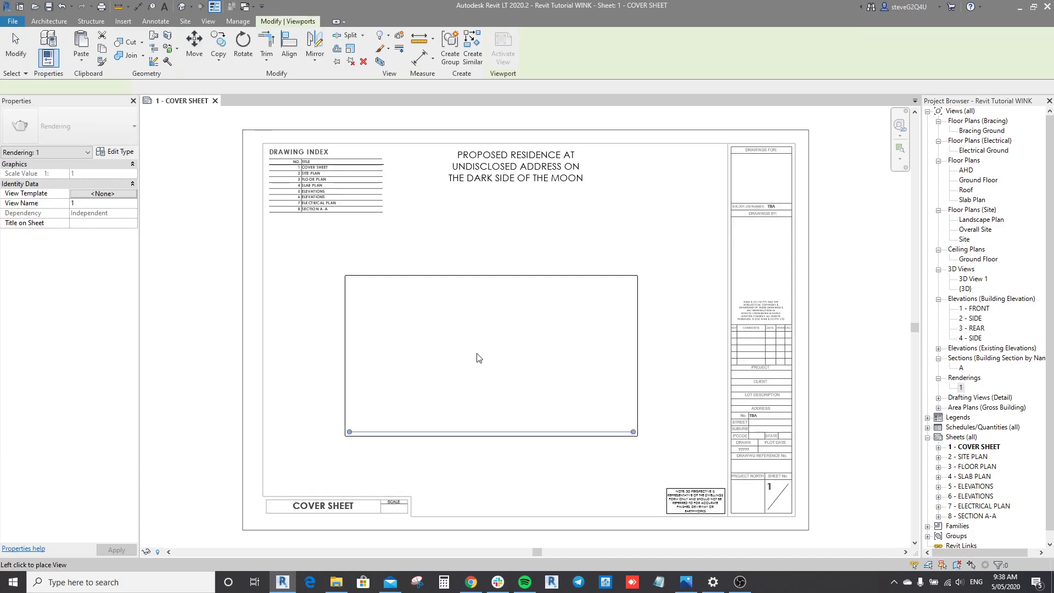
{"action": "left_click", "coordinate": [415, 397]}
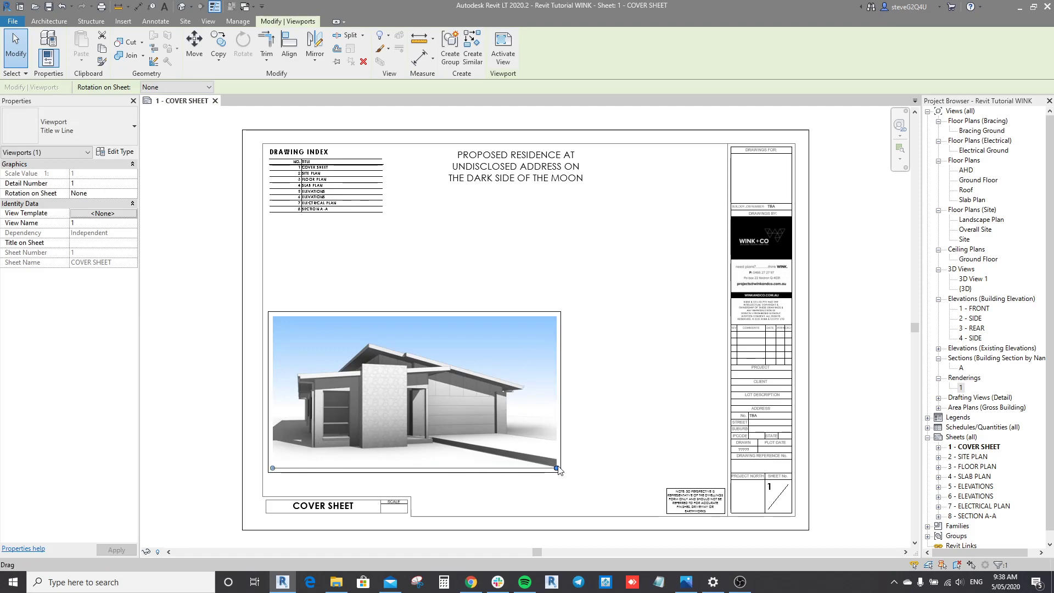
Extend the rendering's title line and change its viewport type to No Title
{"action": "left_click_drag", "start_coordinate": [557, 468], "coordinate": [637, 468]}
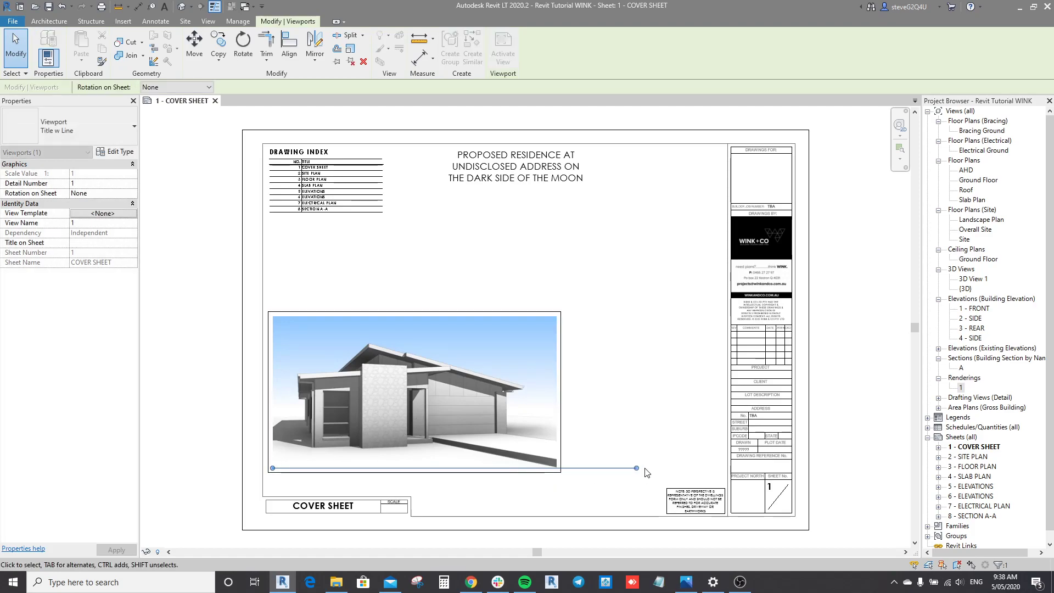
{"action": "left_click", "coordinate": [86, 136]}
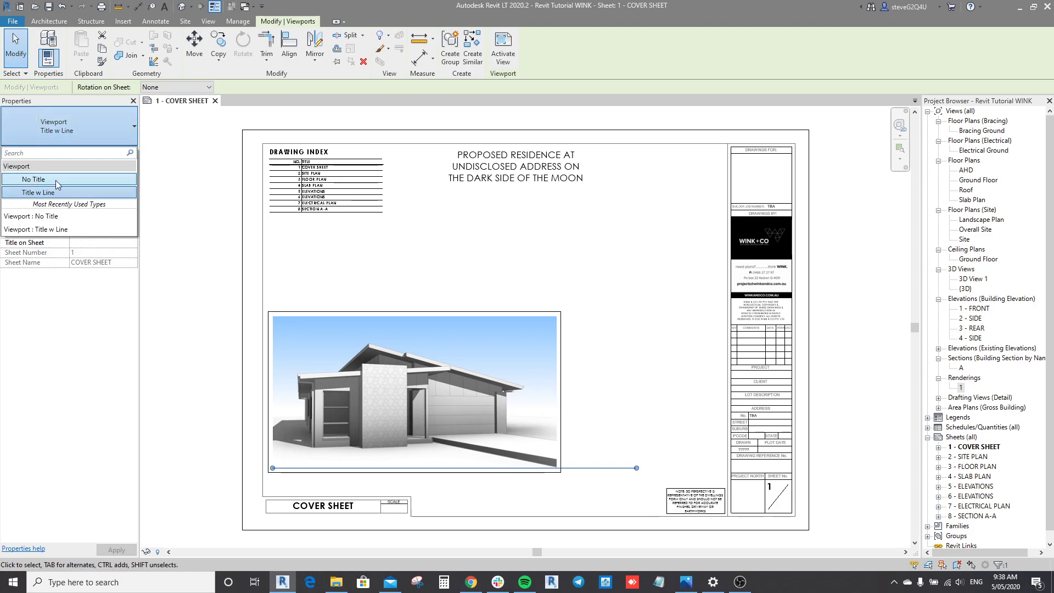
{"action": "left_click", "coordinate": [50, 180]}
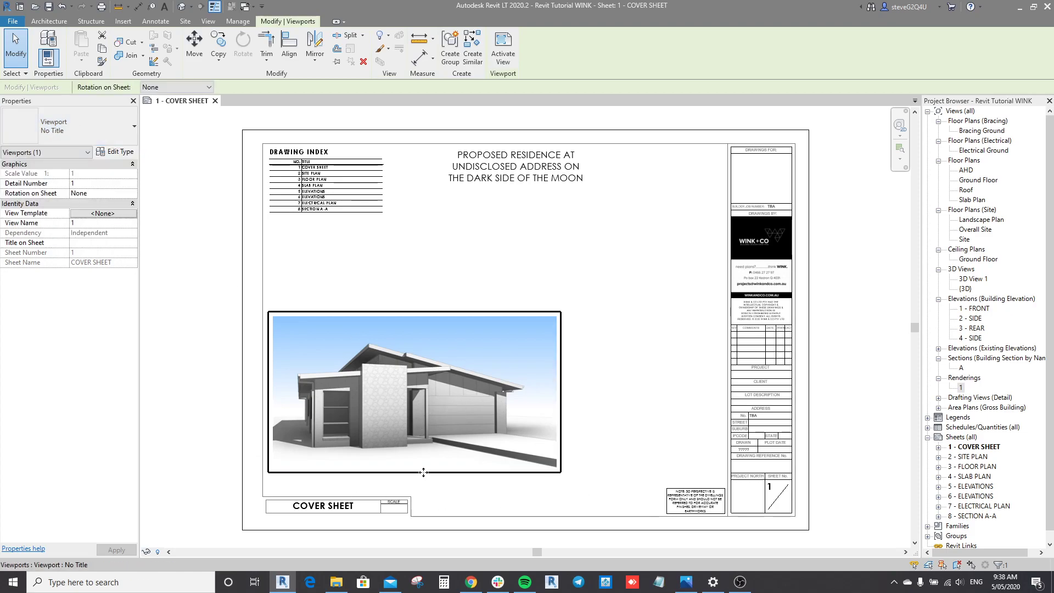
Activate the rendering's viewport and enlarge its image proportionally to span the sheet between the border and the title block
{"action": "double_click", "coordinate": [431, 393]}
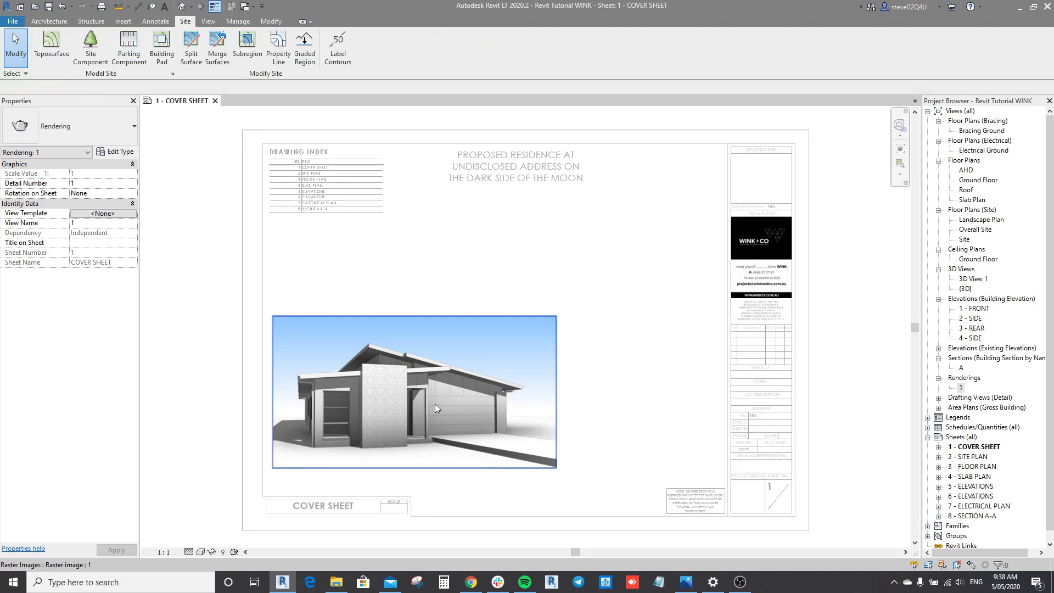
{"action": "left_click", "coordinate": [415, 424]}
{"action": "left_click_drag", "start_coordinate": [556, 316], "coordinate": [712, 226]}
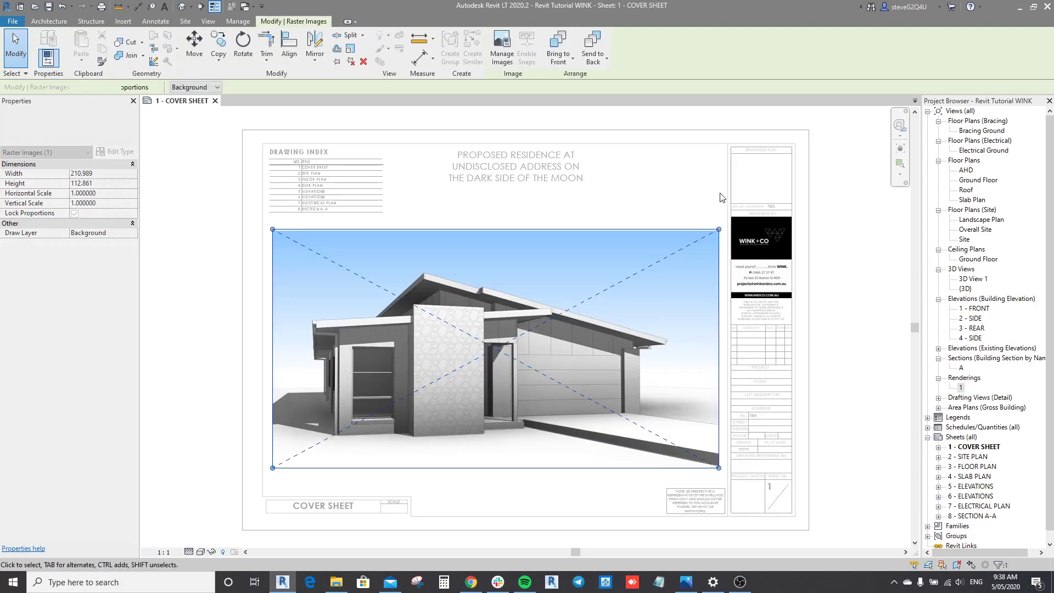
Deselect the enlarged rendering image and deactivate its viewport to return to the cover sheet
{"action": "left_click", "coordinate": [305, 217]}
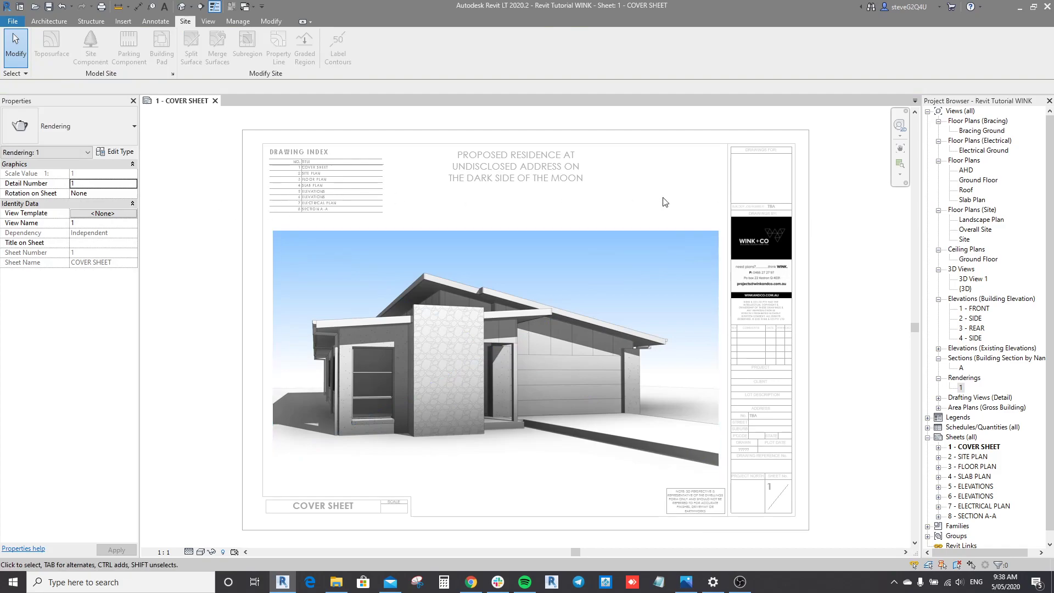
{"action": "double_click", "coordinate": [404, 507]}
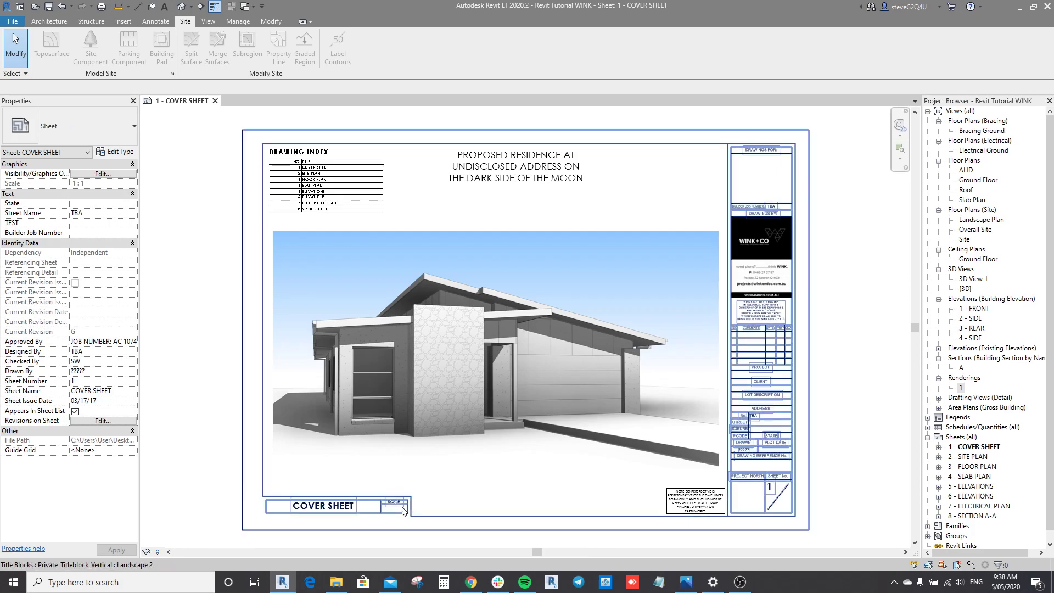
Turn on the Scale option of the cover sheet's title block to display the scale value beside the COVER SHEET title
{"action": "left_click", "coordinate": [378, 505]}
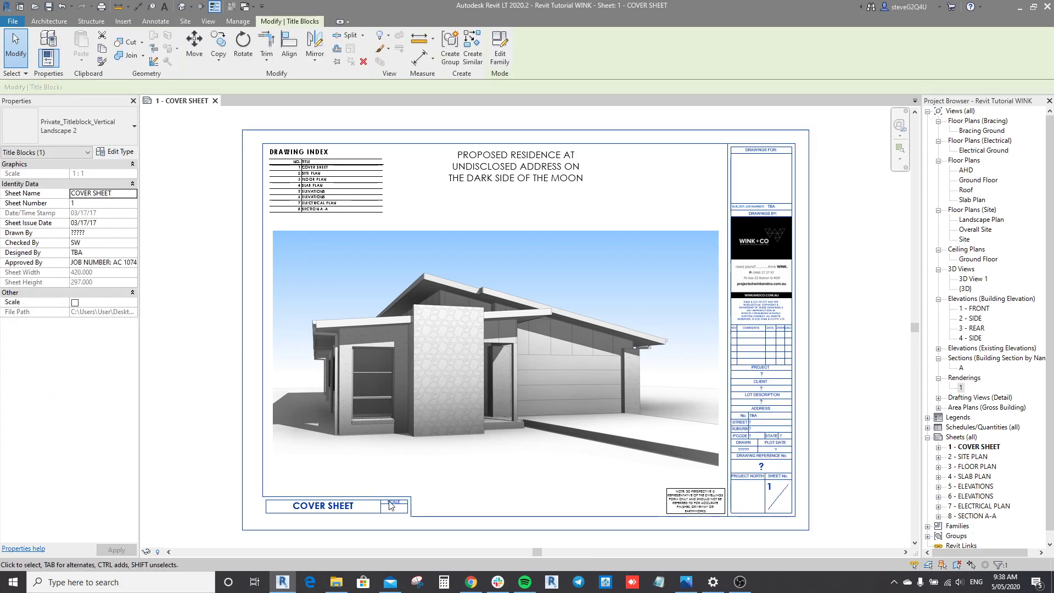
{"action": "left_click", "coordinate": [516, 352]}
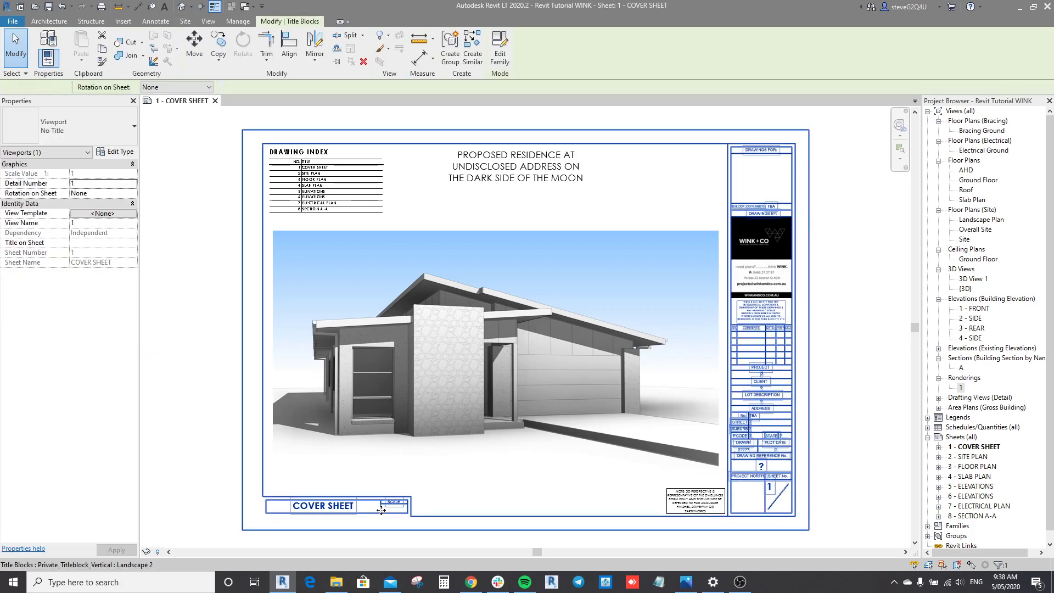
{"action": "left_click", "coordinate": [518, 530]}
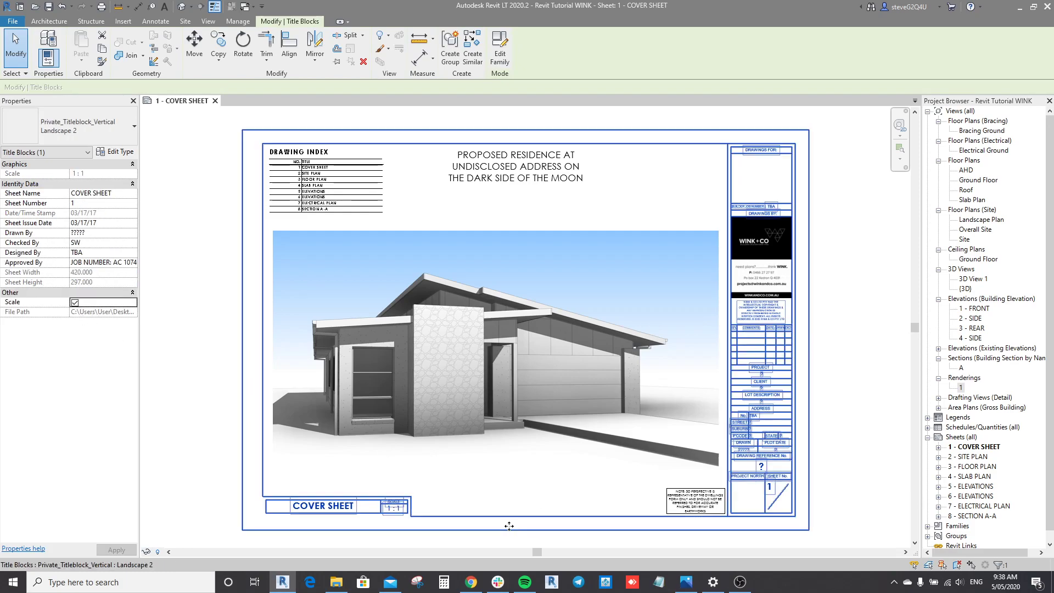
{"action": "left_click", "coordinate": [239, 426]}
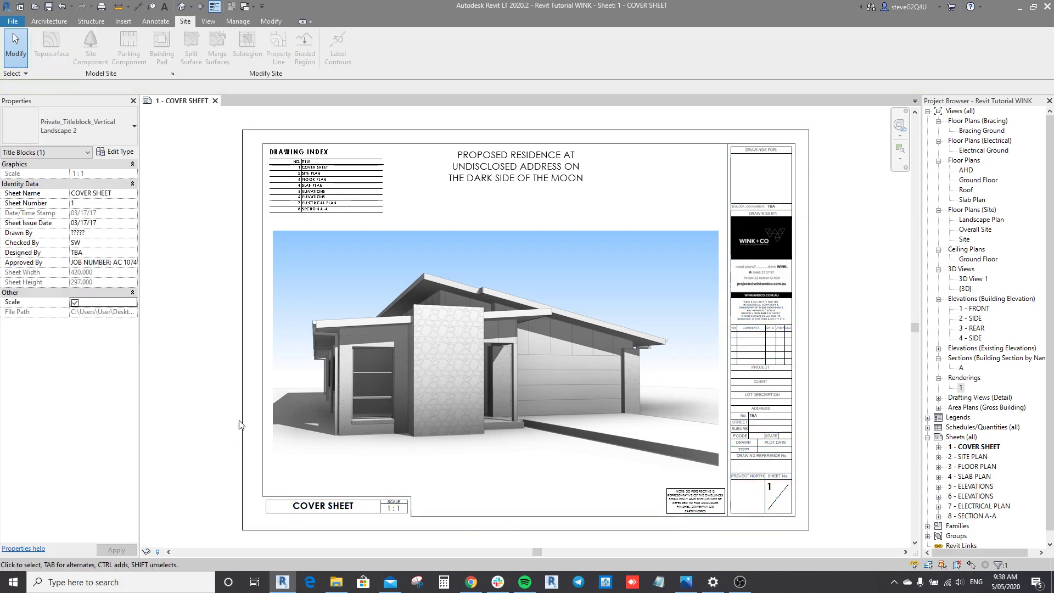
{"action": "left_click", "coordinate": [244, 414]}
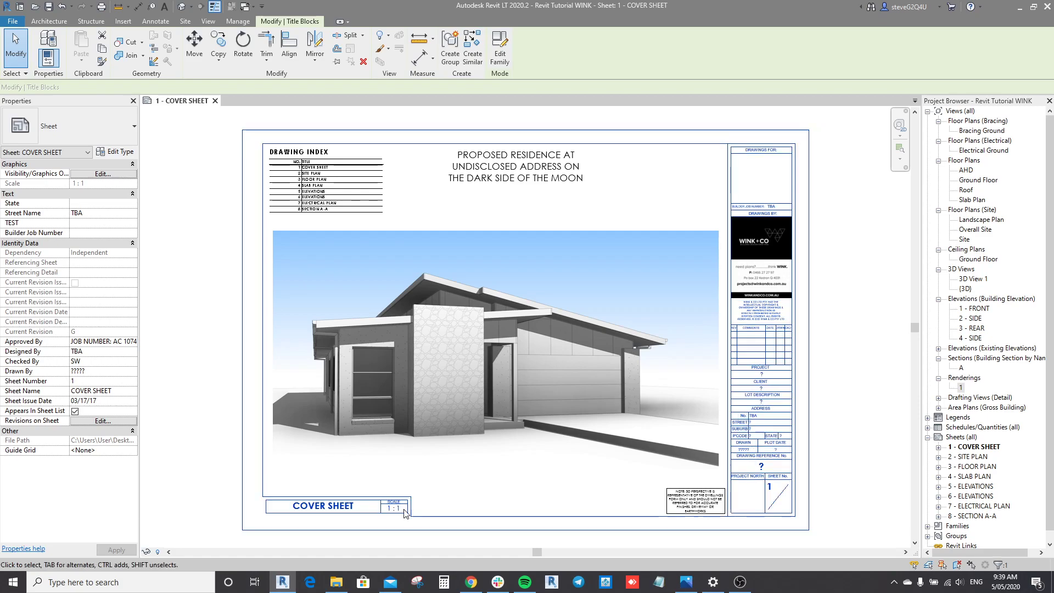
Turn off the title block's Scale option on the cover sheet and clear the selection
{"action": "left_click", "coordinate": [404, 512]}
{"action": "left_click", "coordinate": [74, 303]}
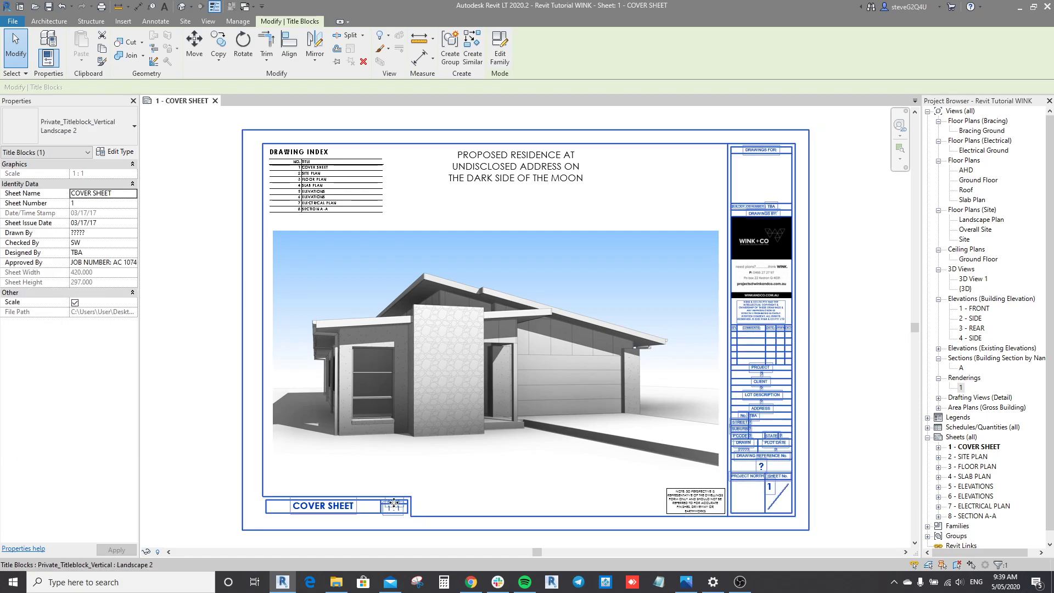
{"action": "left_click", "coordinate": [75, 303]}
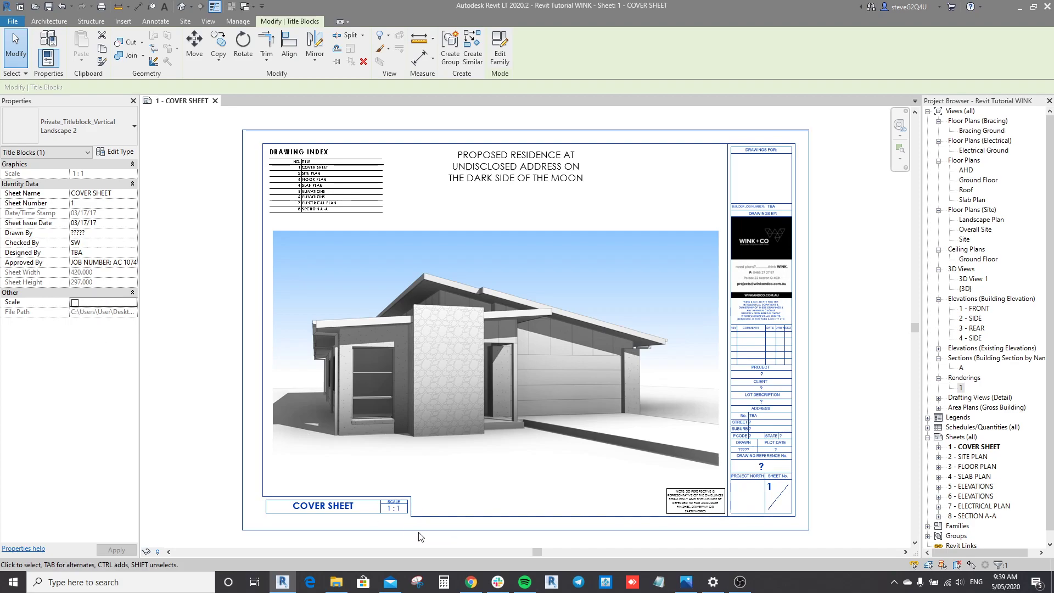
{"action": "left_click", "coordinate": [847, 388]}
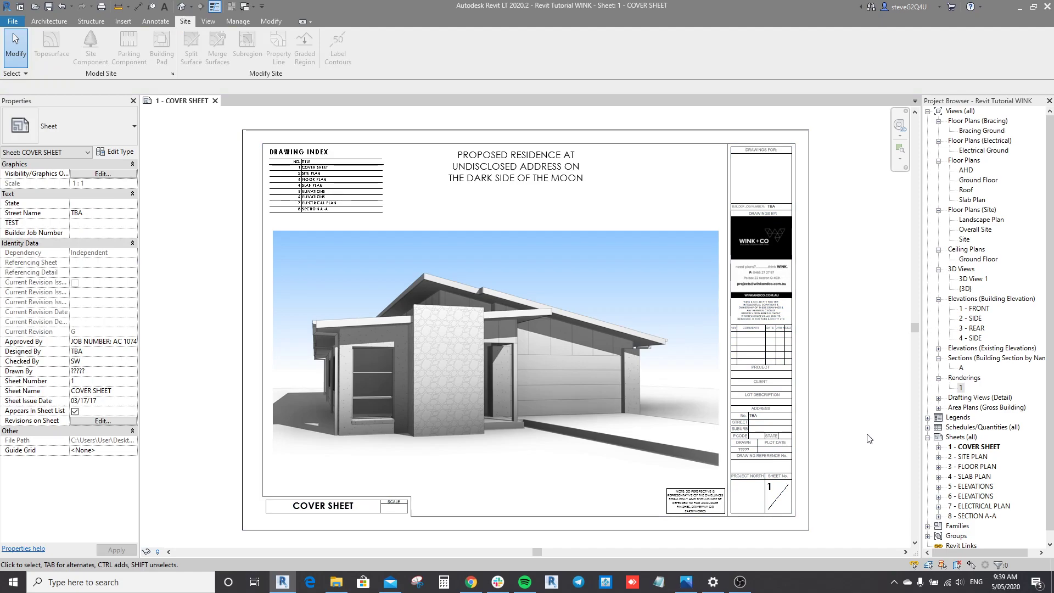